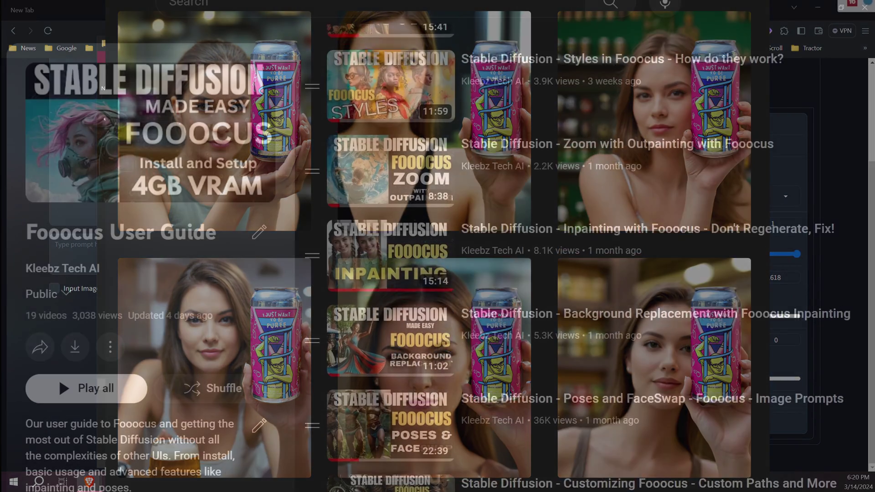
# Step: Scroll down through the tutorial videos in the Fooocus User Guide playlist
pyautogui.scroll(-5, 592, 255)
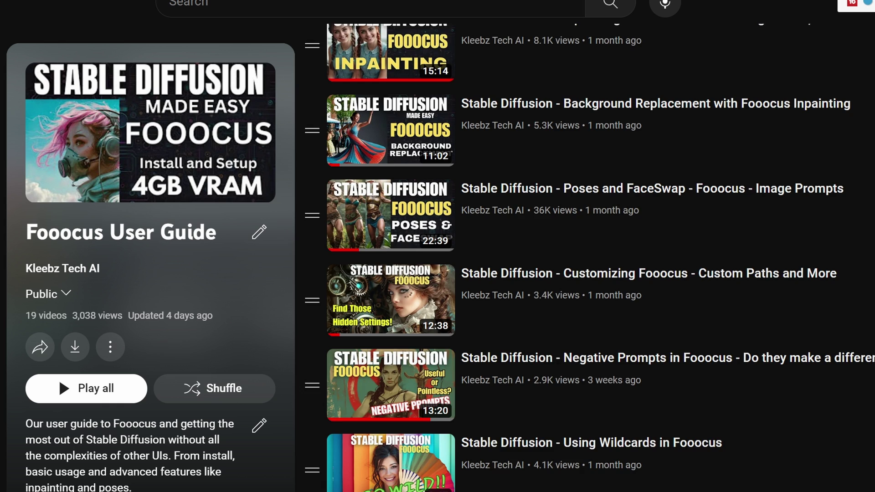
pyautogui.scroll(-5, 592, 255)
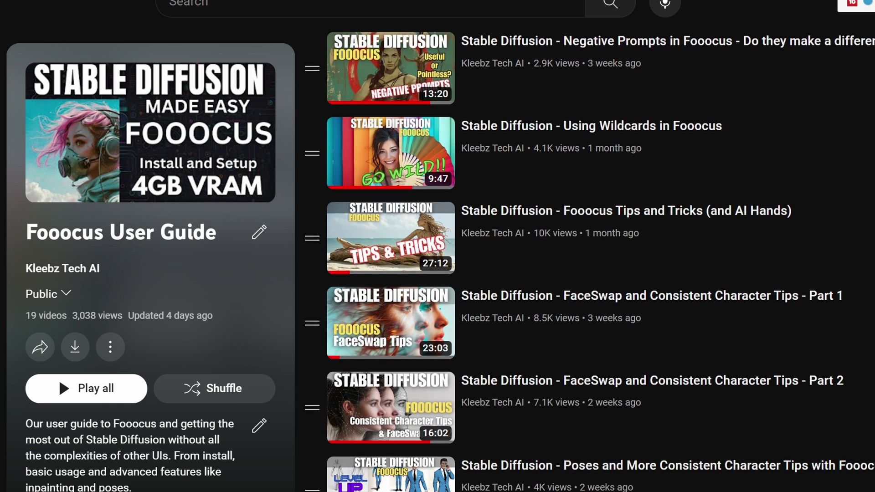
pyautogui.scroll(-5, 593, 255)
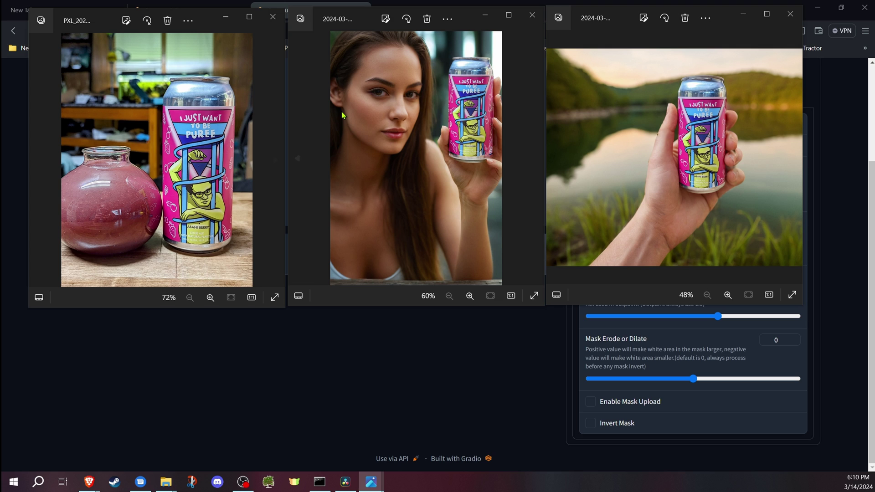
# Step: Minimize the Photos window showing the generated woman holding the can
pyautogui.click(486, 17)
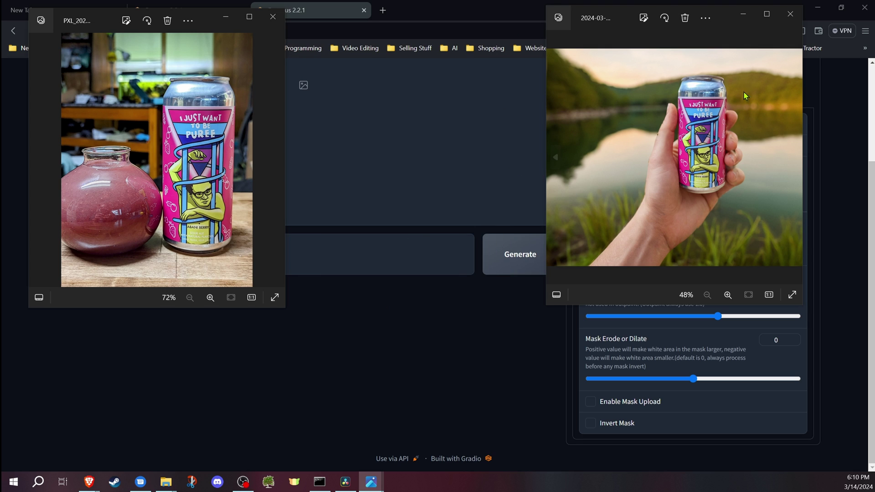
# Step: Minimize the lakeside hand photo and place the can_mask window beside the original can photo
pyautogui.click(743, 15)
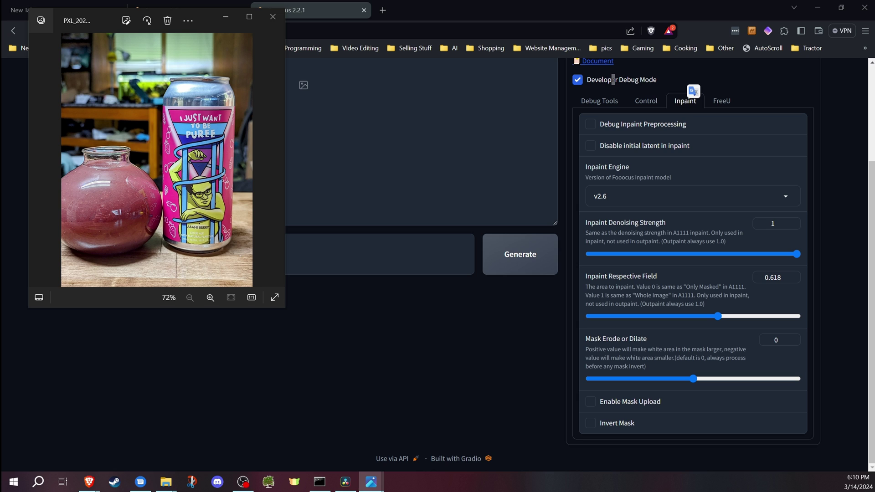
pyautogui.moveTo(485, 133); pyautogui.dragTo(474, 20)
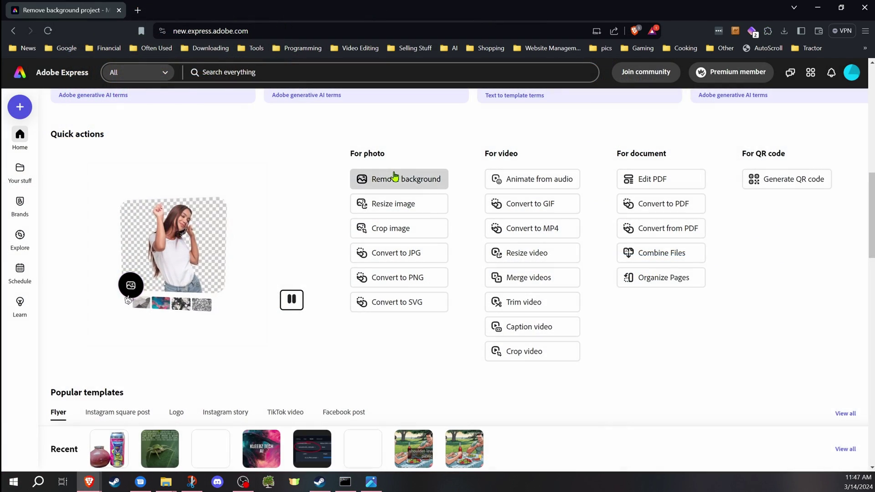
# Step: Remove the can photo's background in Adobe Express and download it named background_removed
pyautogui.click(392, 177)
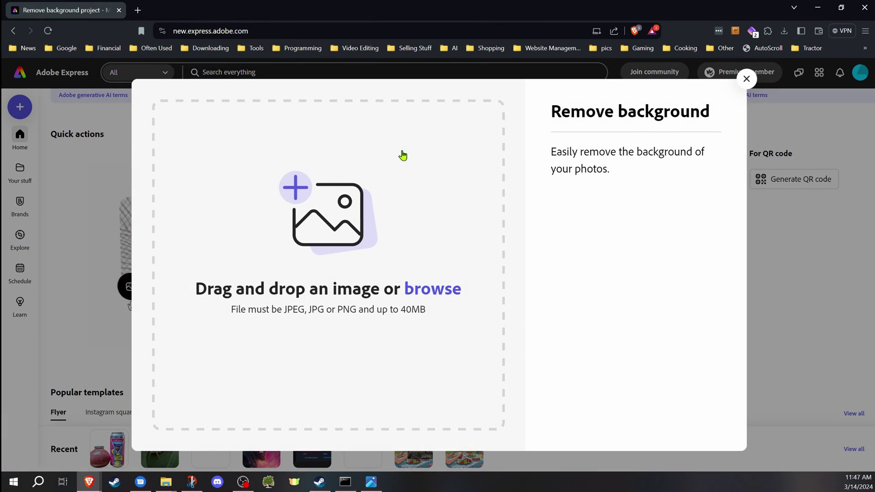
pyautogui.hotkey('ctrl', 'v')
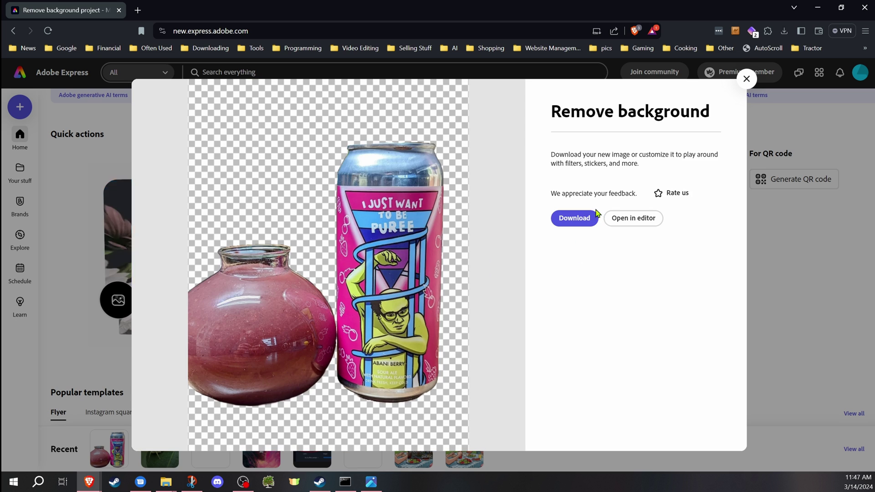
pyautogui.click(575, 219)
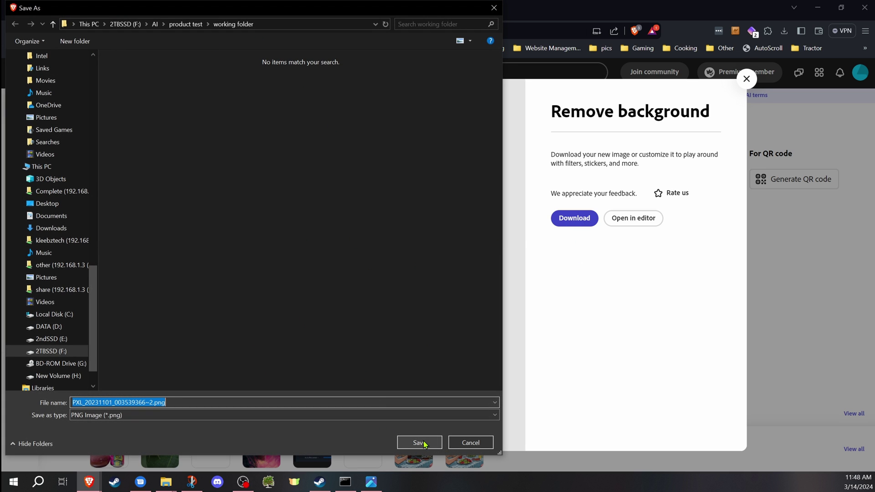
pyautogui.click(152, 403)
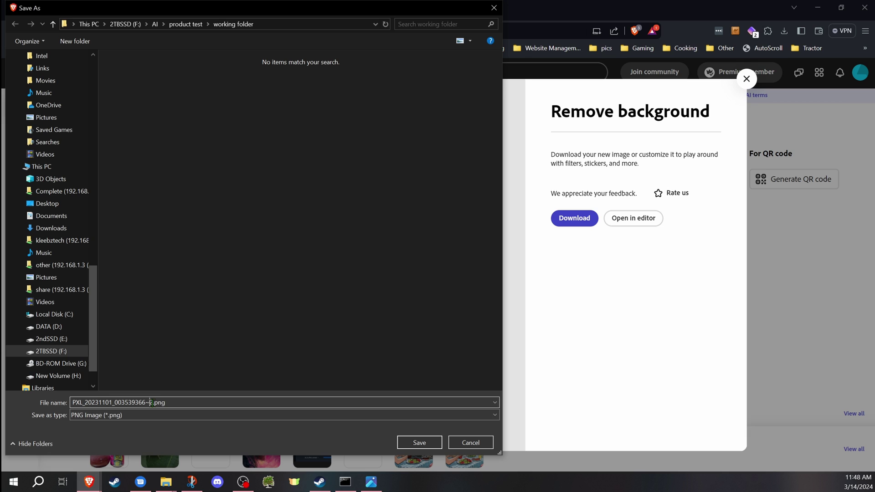
pyautogui.moveTo(152, 403); pyautogui.dragTo(45, 397)
pyautogui.write('backgrou')
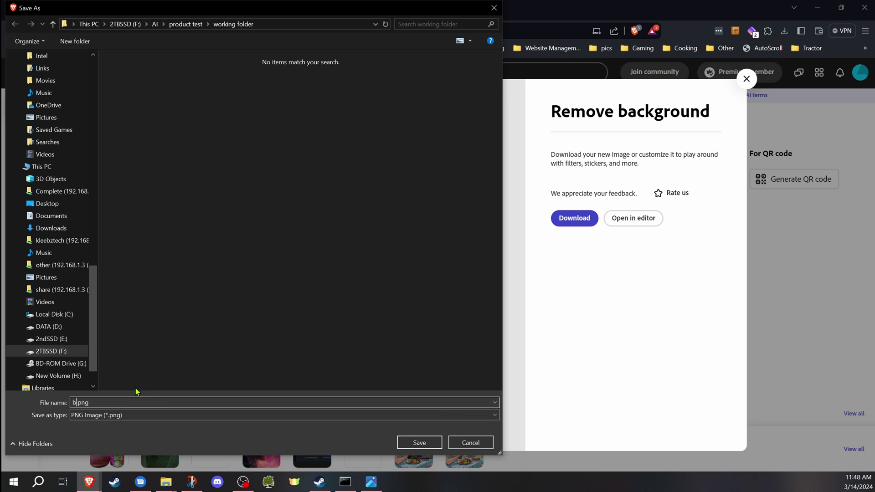
pyautogui.write('nd_removed')
# Step: Save background_removed.png, then enlarge the GIMP canvas to 832 × 1152 with the picture offset
pyautogui.click(418, 442)
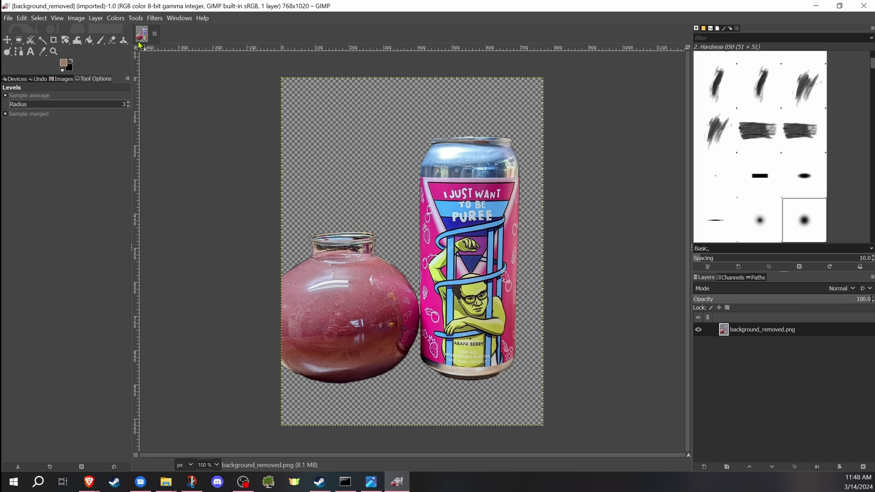
pyautogui.click(78, 18)
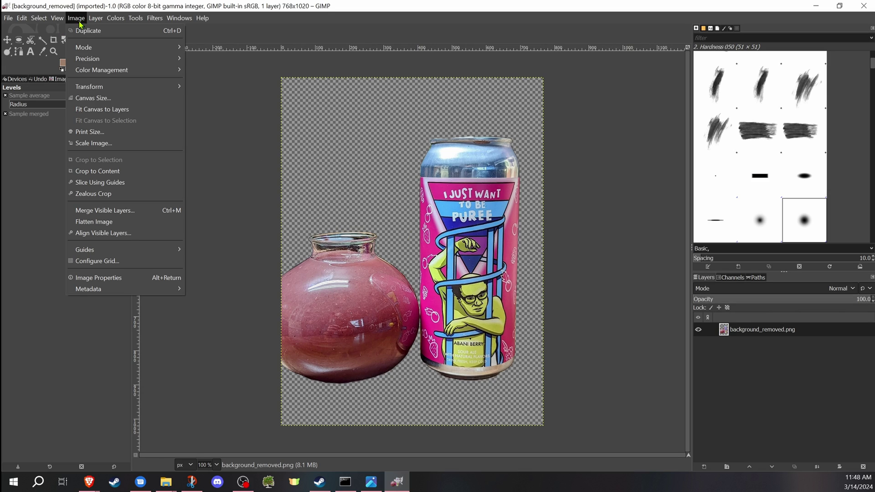
pyautogui.click(105, 101)
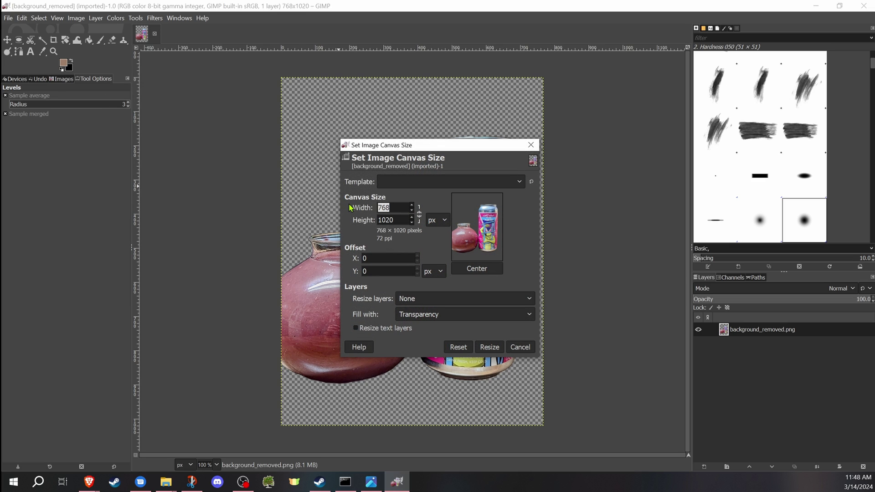
pyautogui.write('832')
pyautogui.press('Tab')
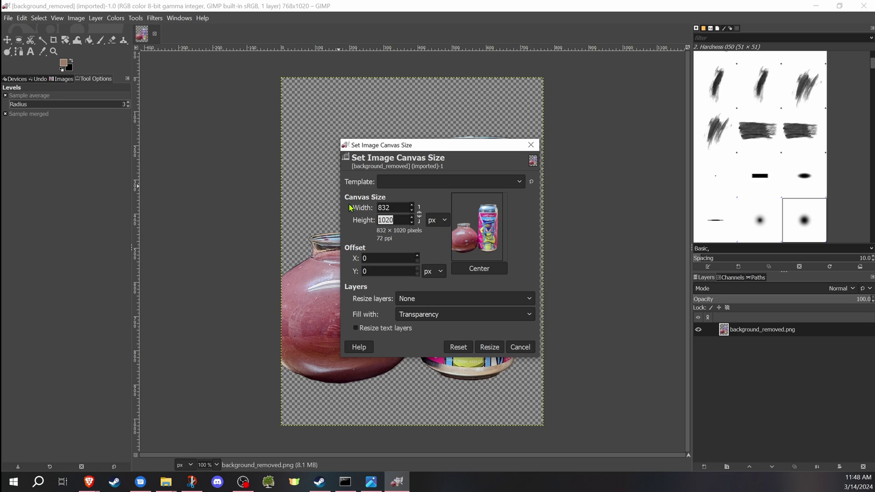
pyautogui.write('15')
pyautogui.click(478, 269)
pyautogui.moveTo(479, 235); pyautogui.dragTo(481, 233)
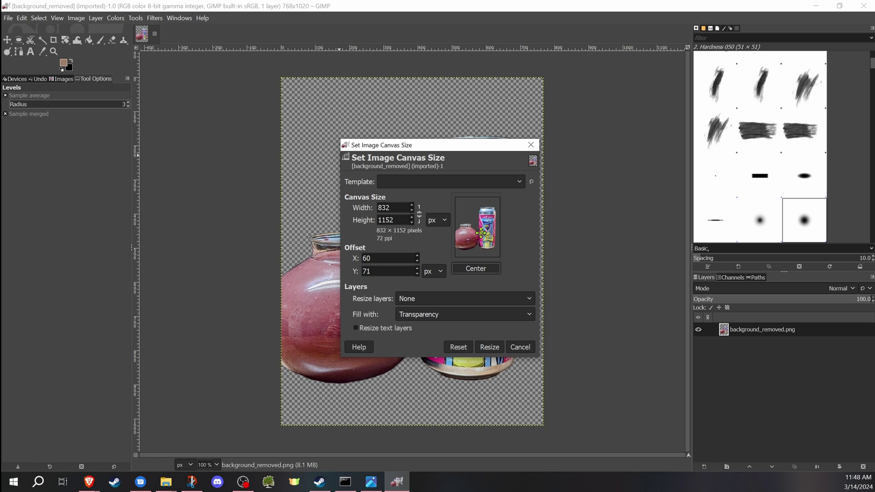
pyautogui.click(489, 346)
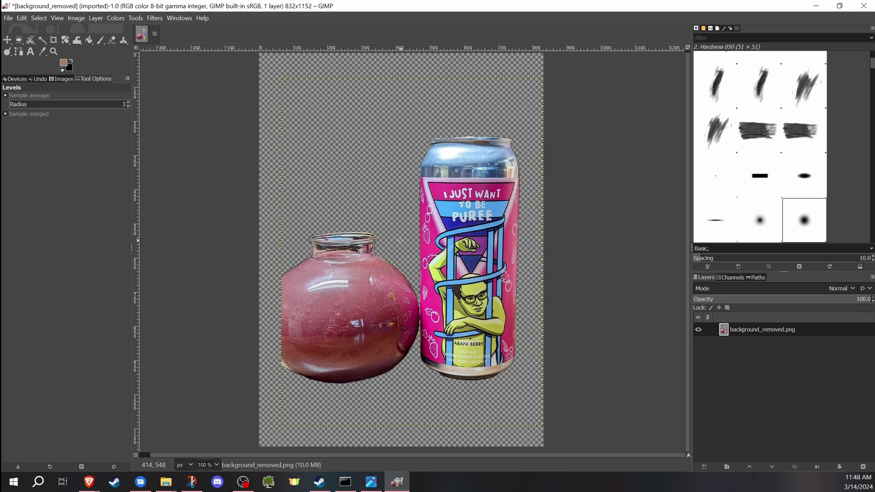
# Step: Erase the pink jar with the Eraser at hardness 100, leaving only the can
pyautogui.click(112, 41)
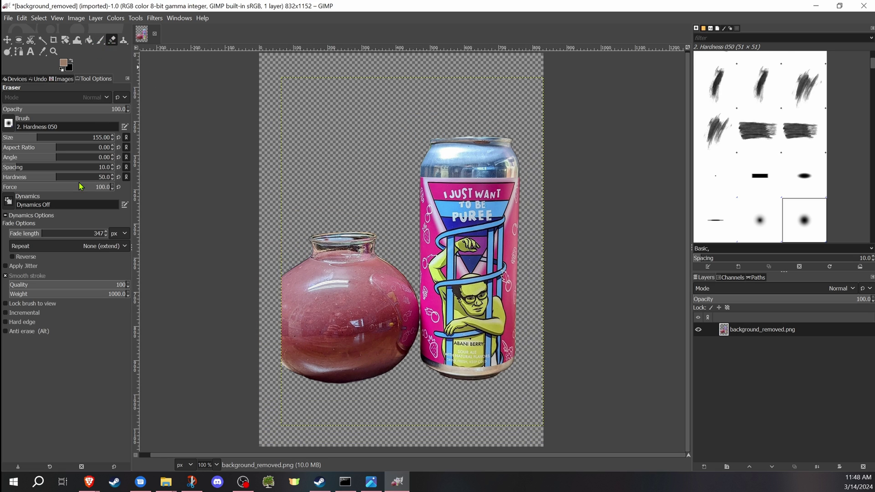
pyautogui.moveTo(79, 178); pyautogui.dragTo(112, 178)
pyautogui.moveTo(296, 291)
pyautogui.mouseDown()
pyautogui.moveTo(306, 273)
pyautogui.moveTo(298, 340)
pyautogui.moveTo(357, 253)
pyautogui.moveTo(384, 289)
pyautogui.moveTo(395, 369)
pyautogui.moveTo(387, 250)
pyautogui.mouseUp()
pyautogui.keyDown('ctrl'); pyautogui.scroll(2, 406, 349); pyautogui.keyUp('ctrl')
pyautogui.hotkey('ctrl', 'z')
pyautogui.moveTo(379, 217)
pyautogui.mouseDown()
pyautogui.moveTo(384, 297)
pyautogui.moveTo(383, 273)
pyautogui.mouseUp()
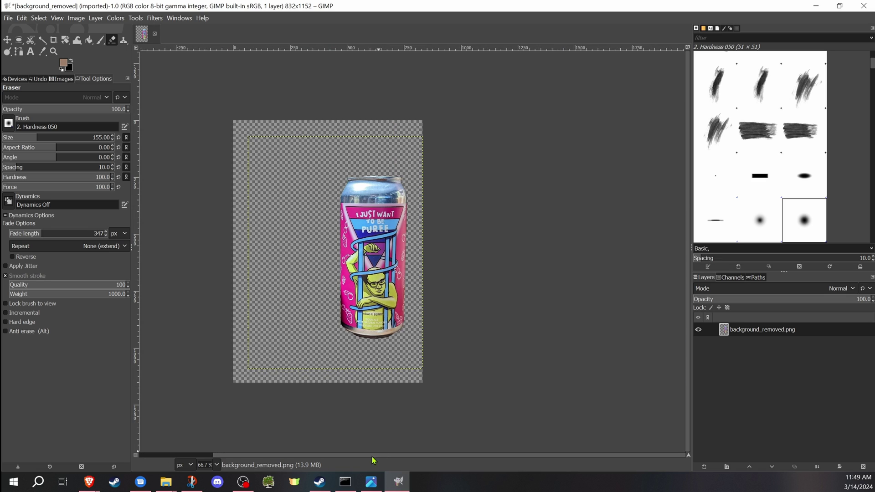
pyautogui.keyDown('ctrl'); pyautogui.scroll(-3, 383, 274); pyautogui.keyUp('ctrl')
# Step: Add a white-filled layer named 'art' and move it beneath the can layer
pyautogui.click(747, 356)
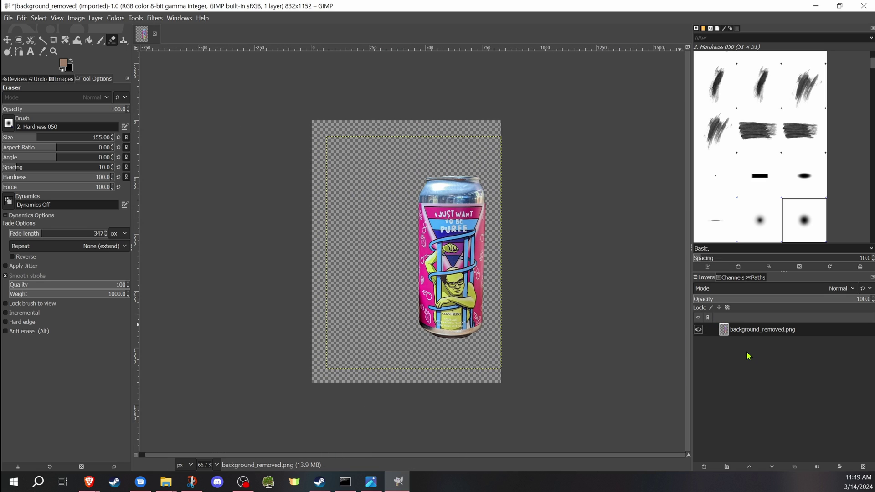
pyautogui.rightClick(735, 354)
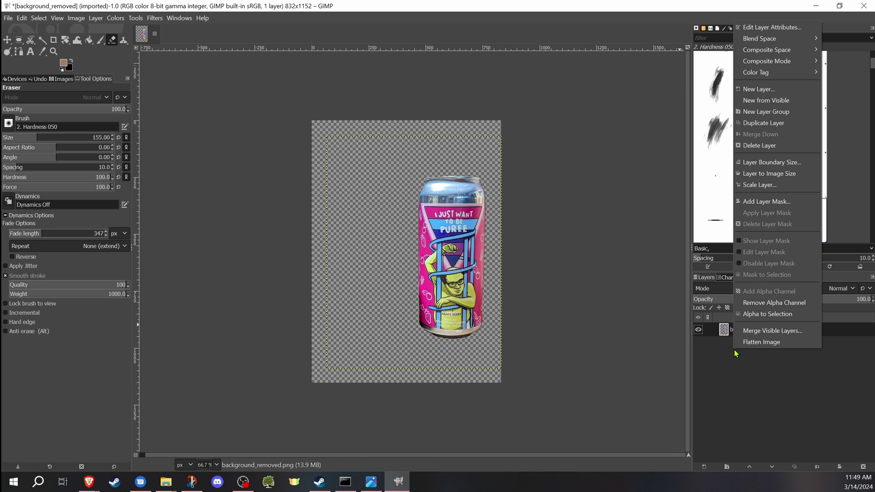
pyautogui.click(758, 90)
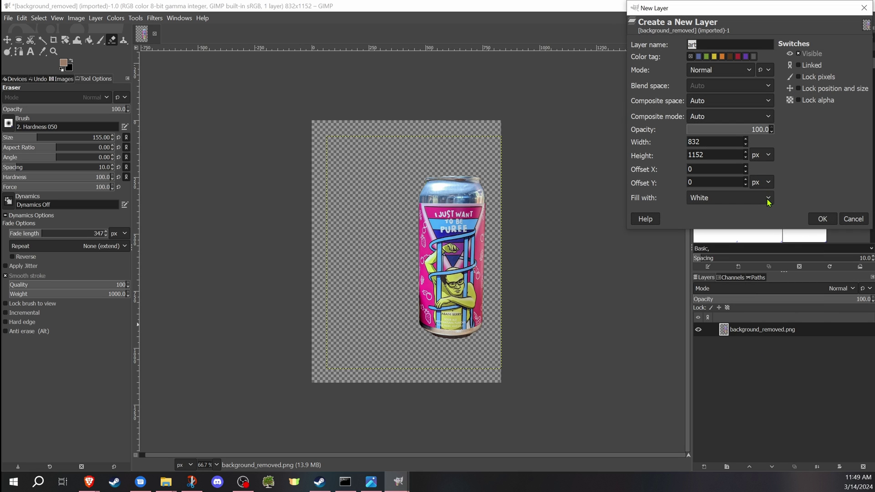
pyautogui.click(768, 197)
pyautogui.click(749, 236)
pyautogui.click(822, 219)
pyautogui.moveTo(752, 332); pyautogui.dragTo(748, 378)
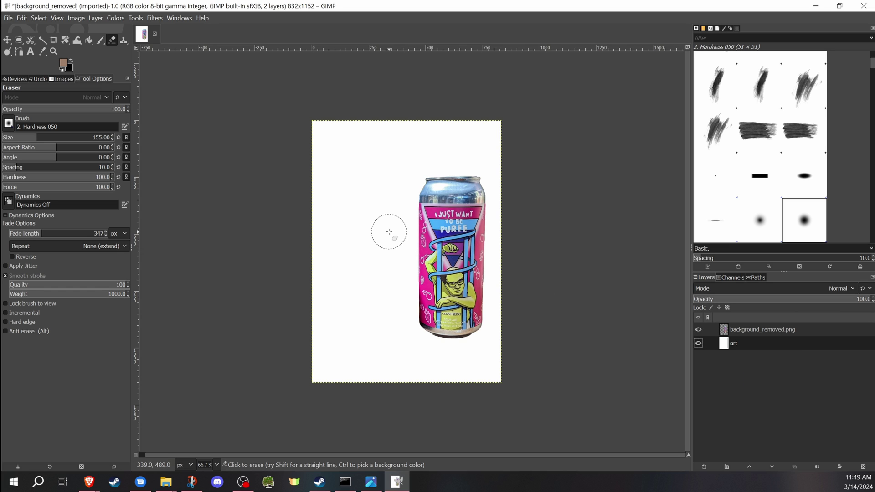
pyautogui.click(781, 330)
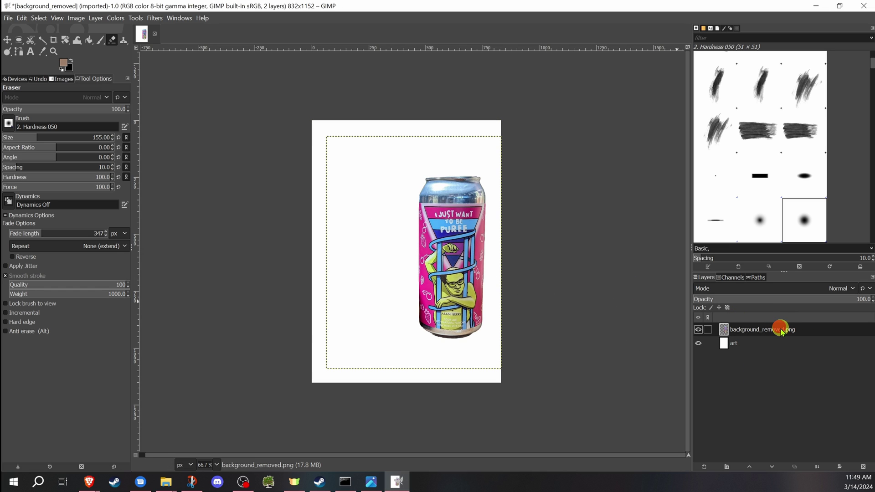
pyautogui.click(65, 41)
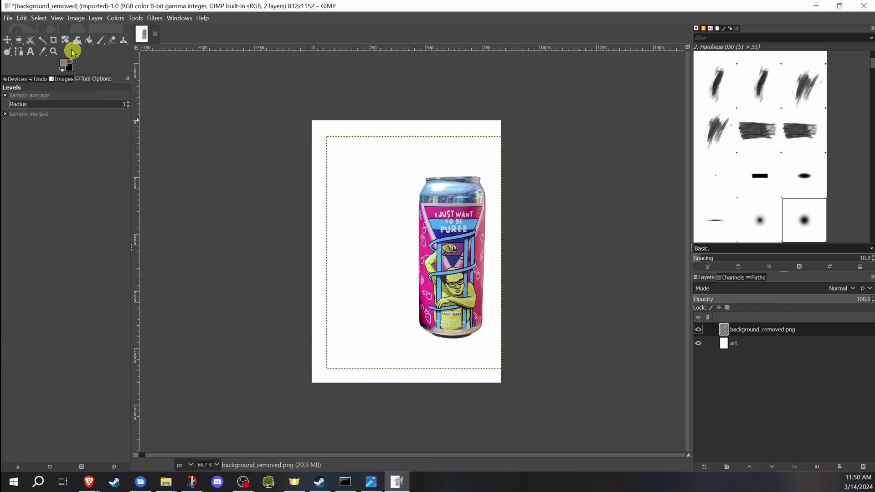
# Step: Export the image as background_removed_can.png with default PNG options
pyautogui.click(9, 18)
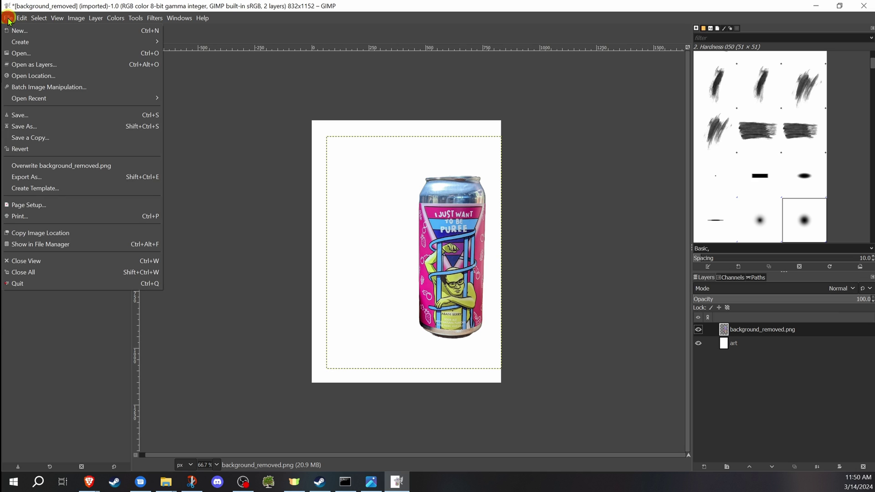
pyautogui.click(54, 177)
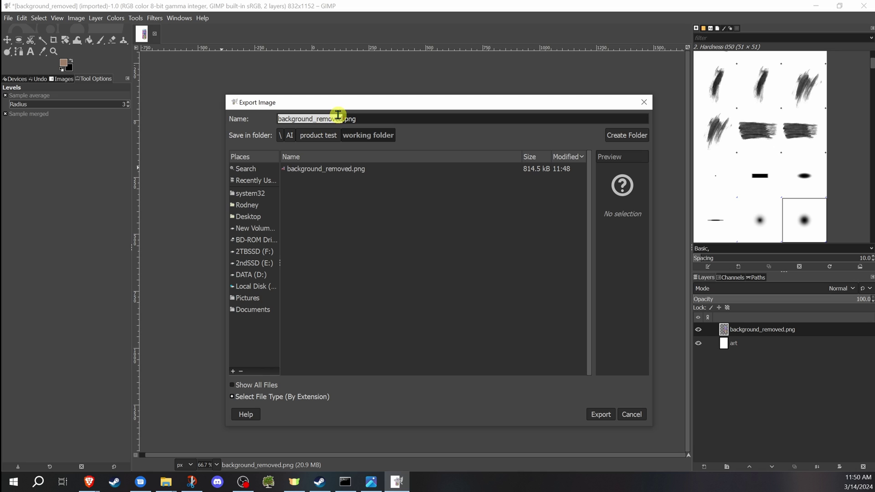
pyautogui.click(337, 114)
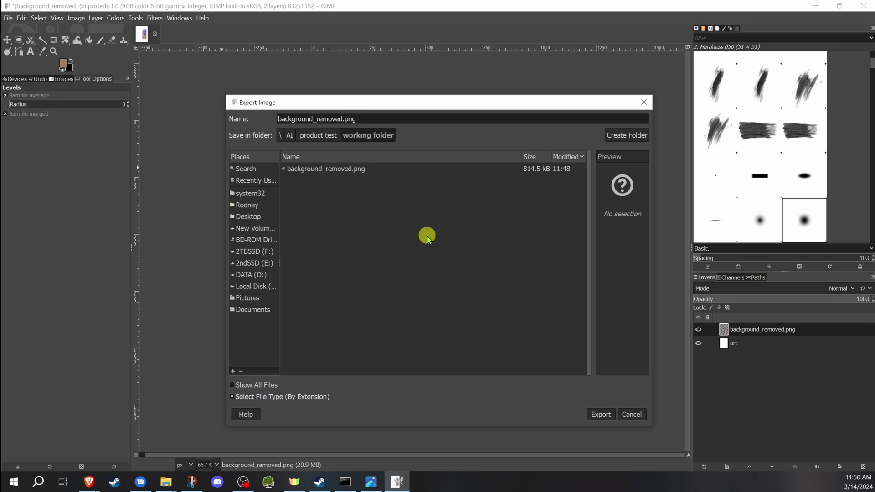
pyautogui.write('_can')
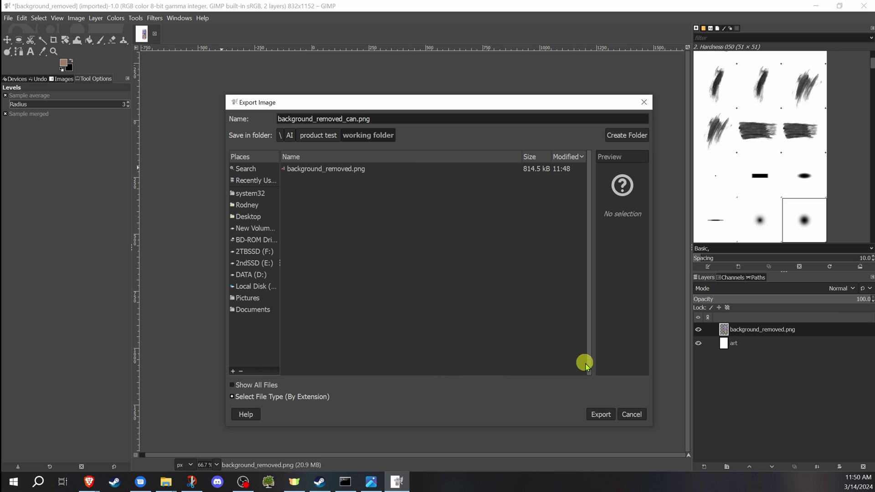
pyautogui.click(601, 414)
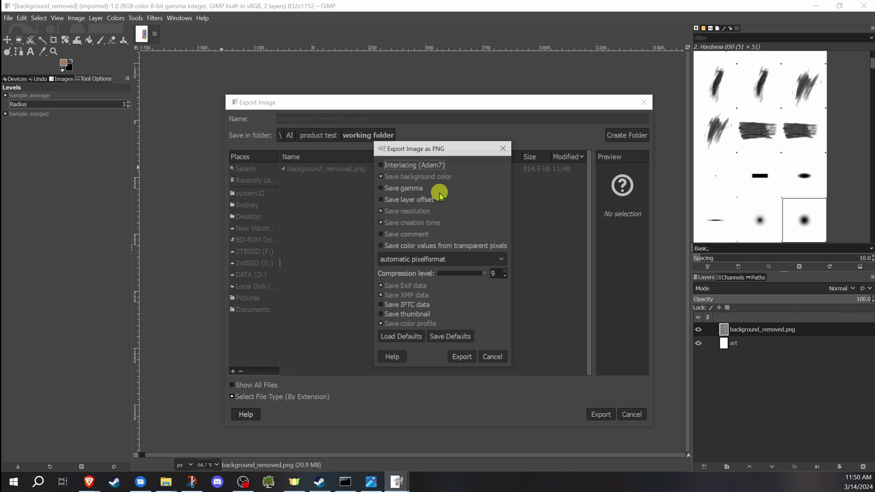
pyautogui.click(463, 356)
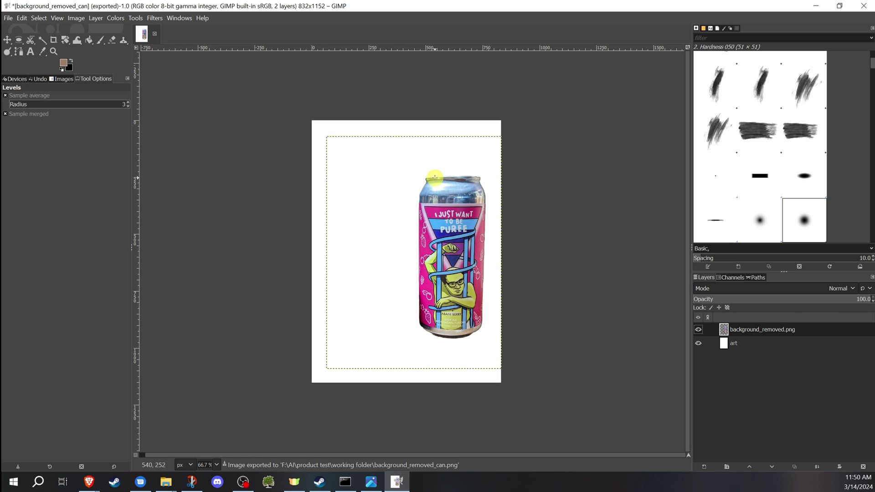
# Step: Apply Levels with input black point 219 to turn the can solid black
pyautogui.click(750, 330)
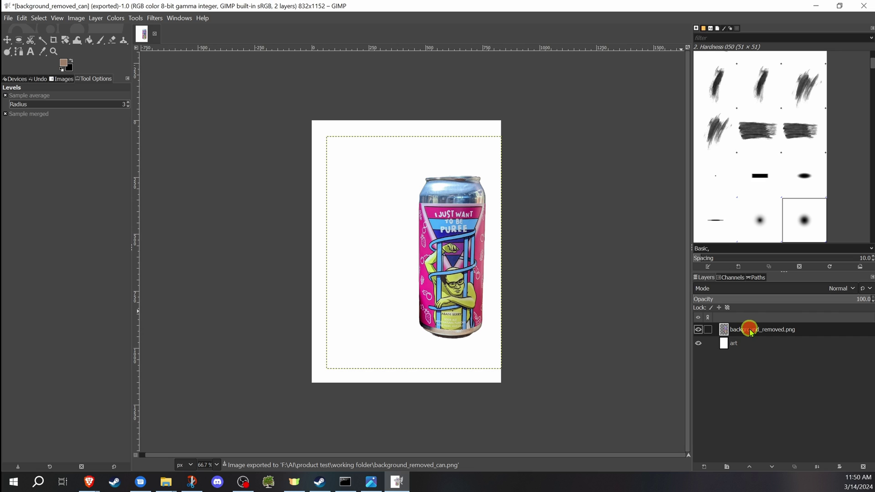
pyautogui.click(96, 17)
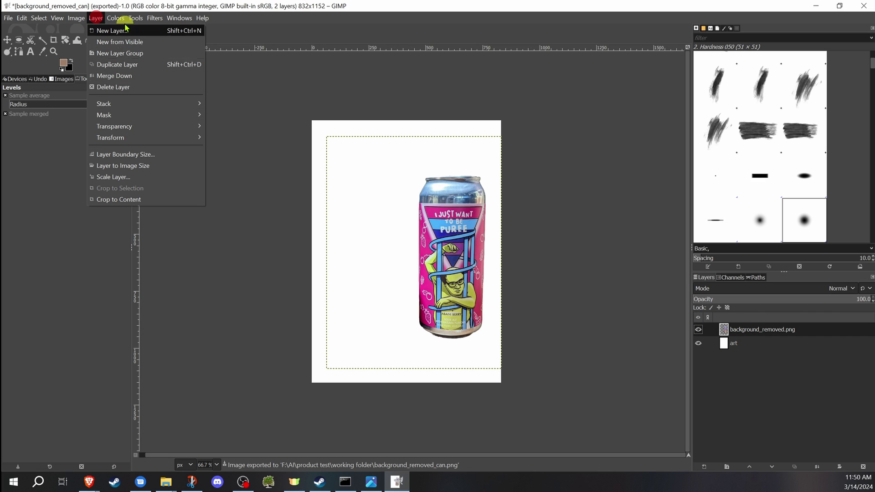
pyautogui.moveTo(116, 18)
pyautogui.click(145, 118)
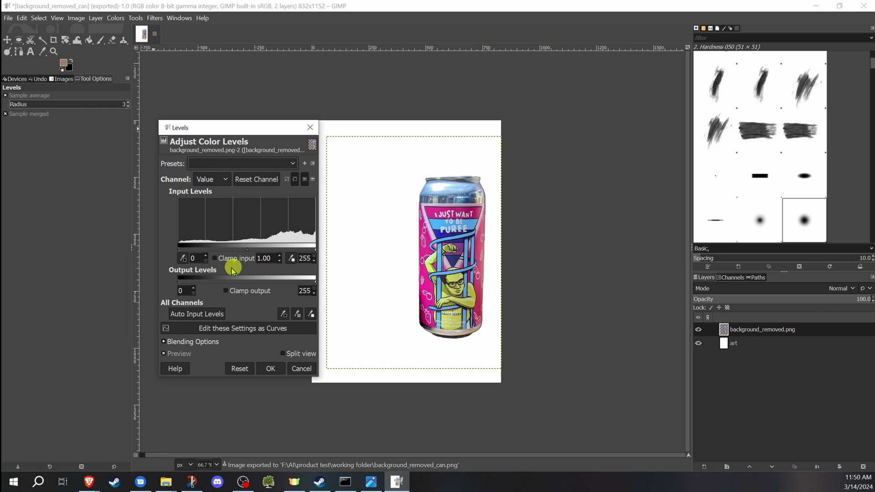
pyautogui.moveTo(179, 250); pyautogui.dragTo(296, 250)
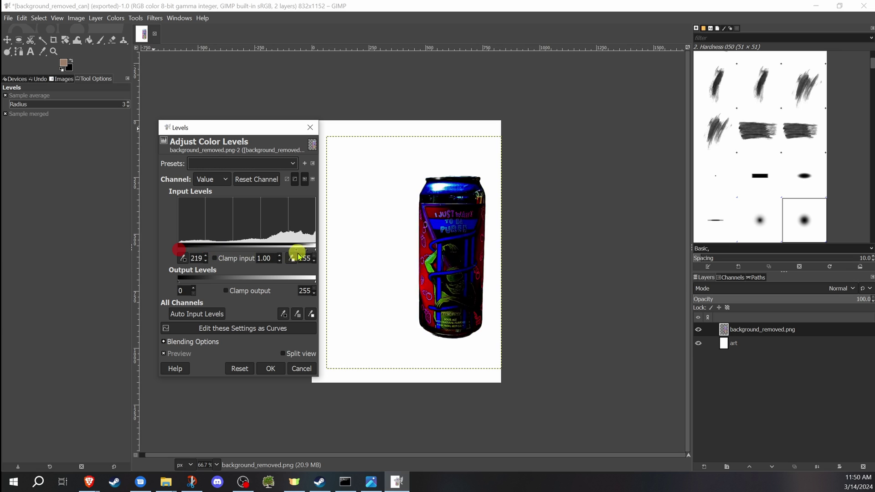
pyautogui.click(270, 369)
# Step: Bring up Export As and start editing the export file name
pyautogui.click(9, 17)
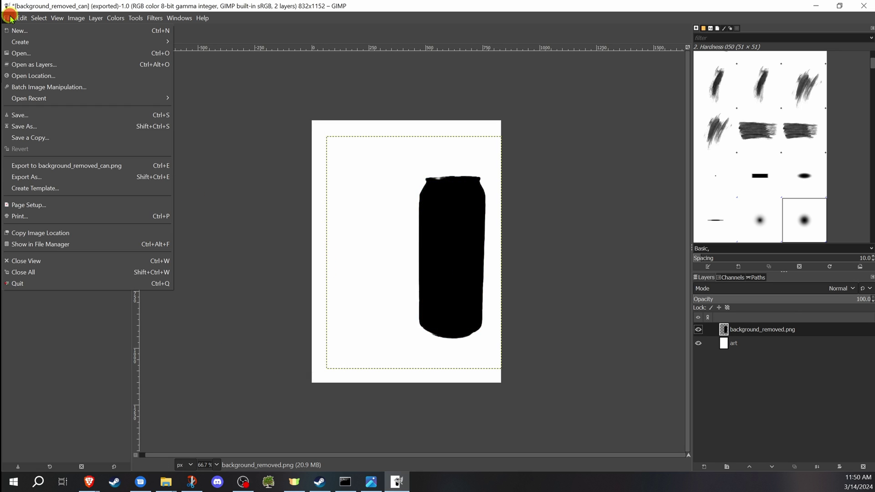
pyautogui.click(50, 177)
pyautogui.click(318, 119)
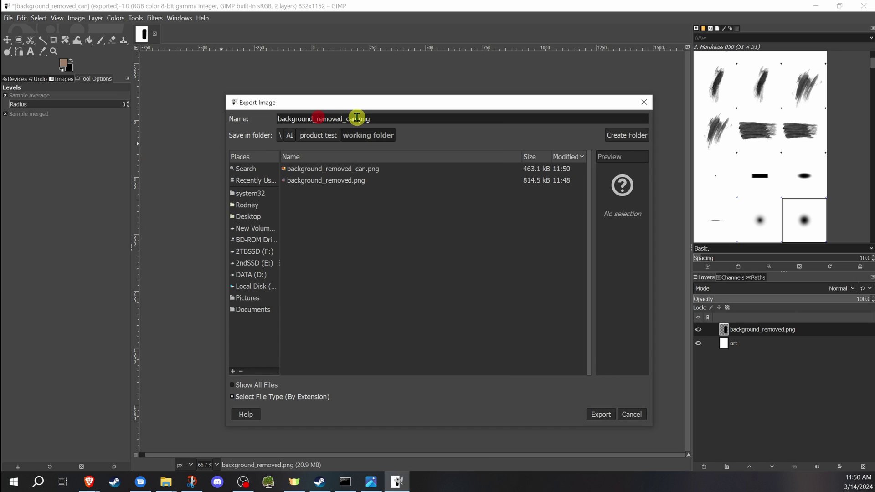
# Step: Export the black silhouette as can_mask.png, confirming the default PNG options
pyautogui.moveTo(357, 117); pyautogui.dragTo(215, 110)
pyautogui.write('can_')
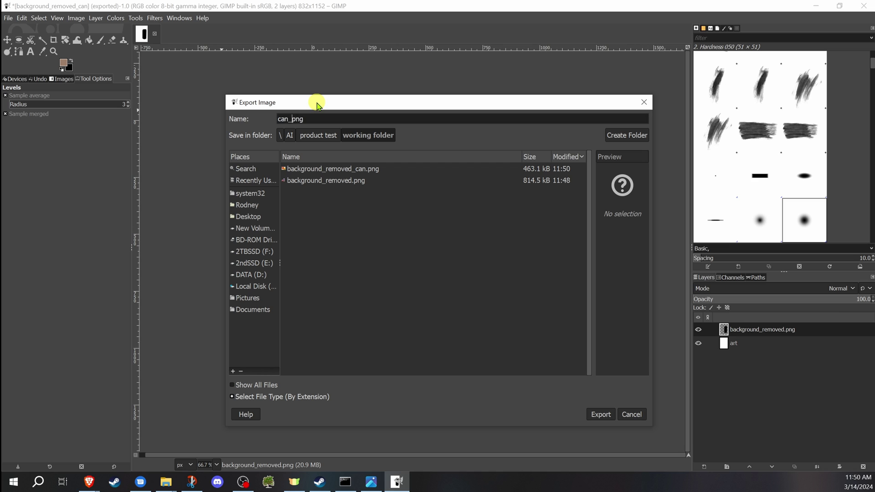
pyautogui.write('mask')
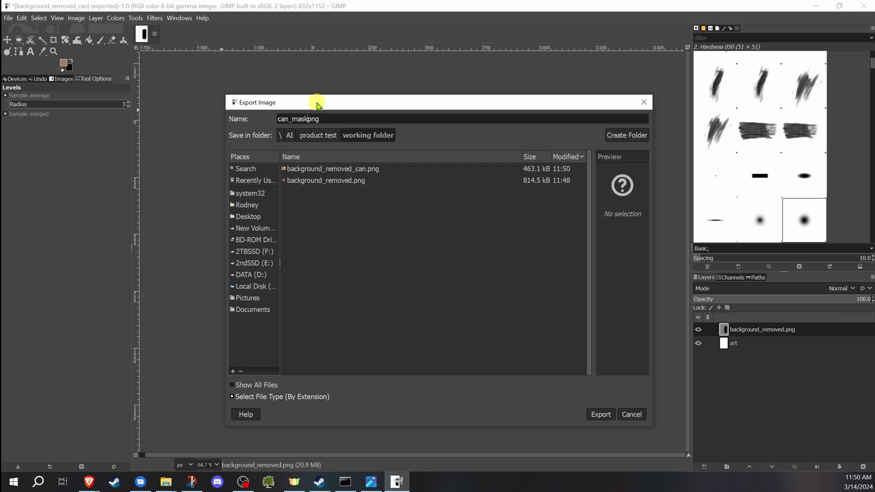
pyautogui.click(601, 413)
pyautogui.click(460, 358)
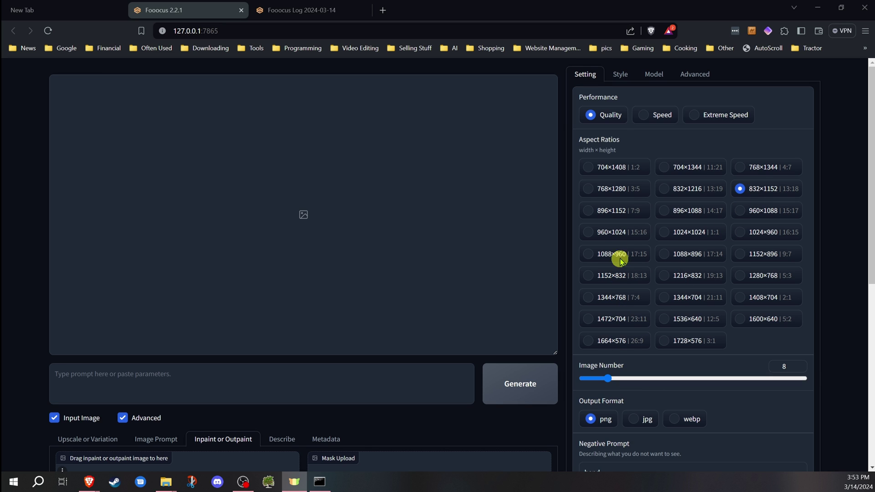
pyautogui.click(620, 73)
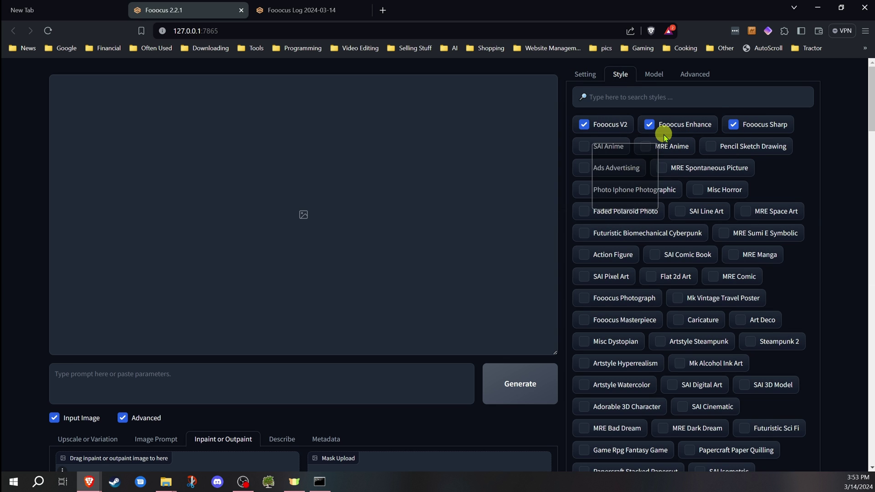
pyautogui.click(654, 75)
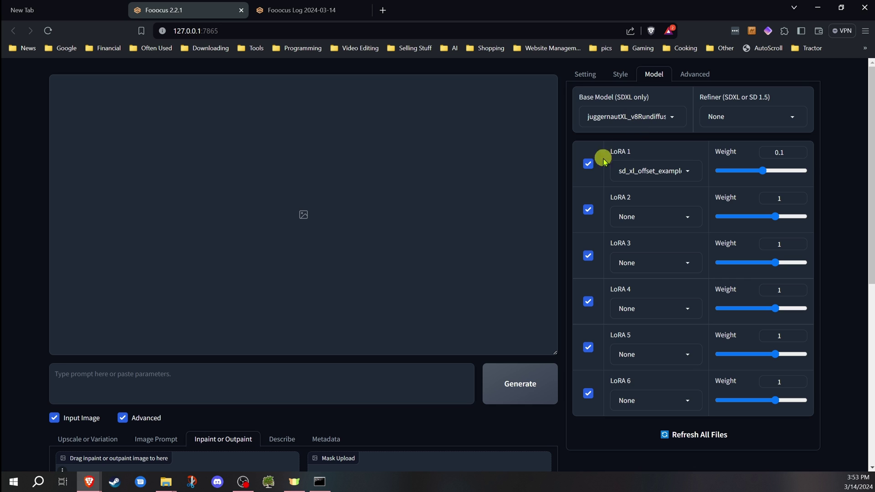
pyautogui.click(694, 74)
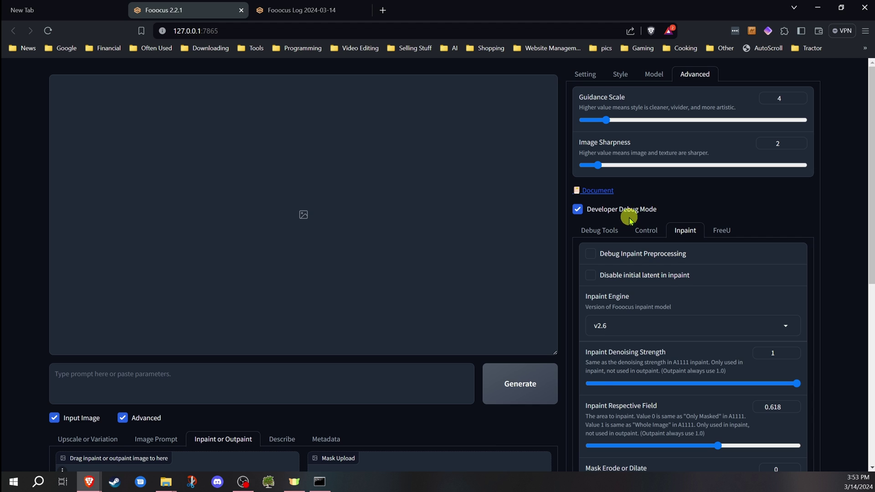
pyautogui.scroll(-1, 628, 217)
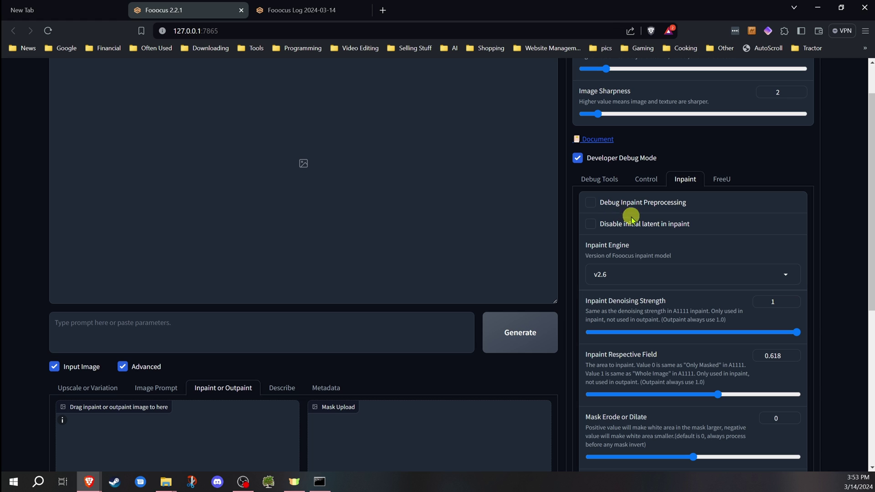
pyautogui.scroll(-2, 632, 220)
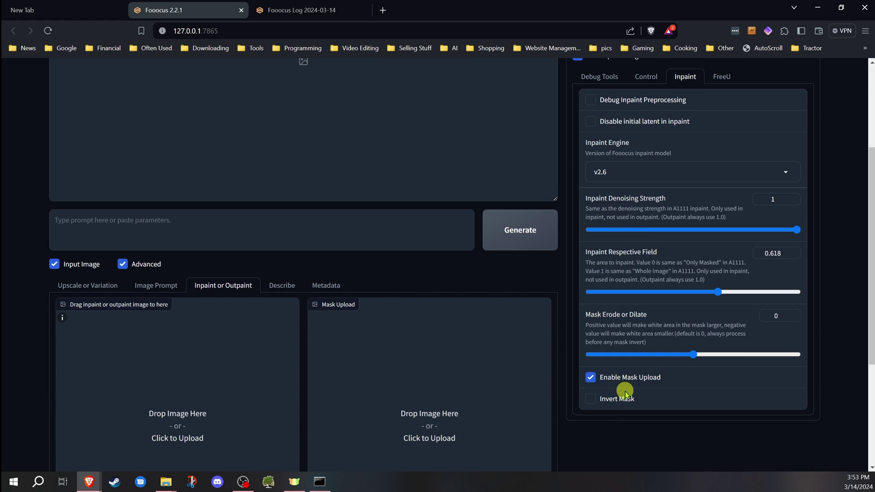
pyautogui.scroll(-2, 614, 264)
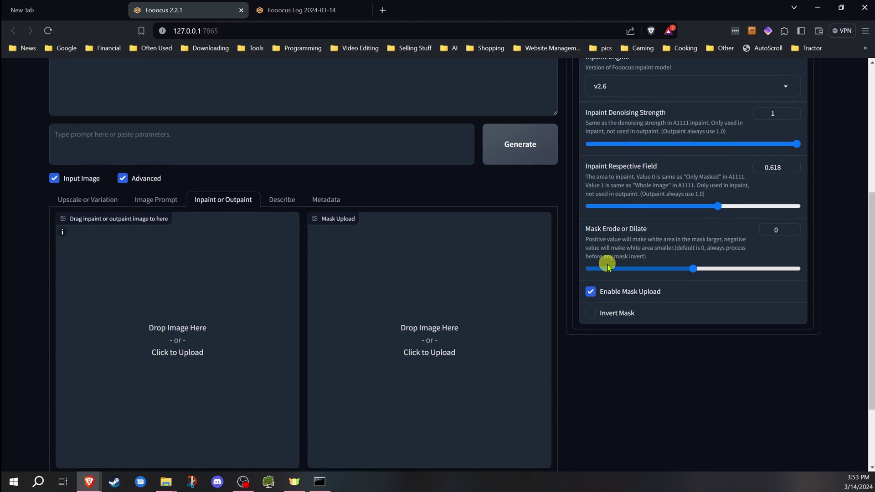
pyautogui.click(590, 274)
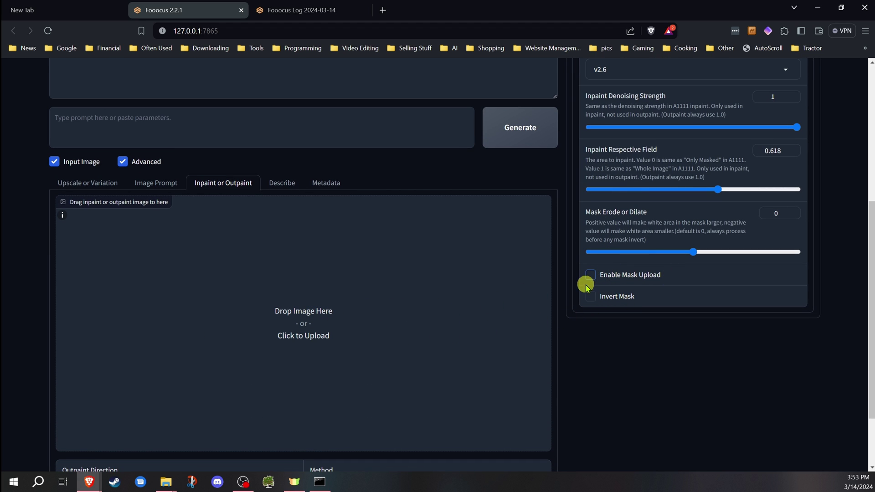
pyautogui.click(590, 275)
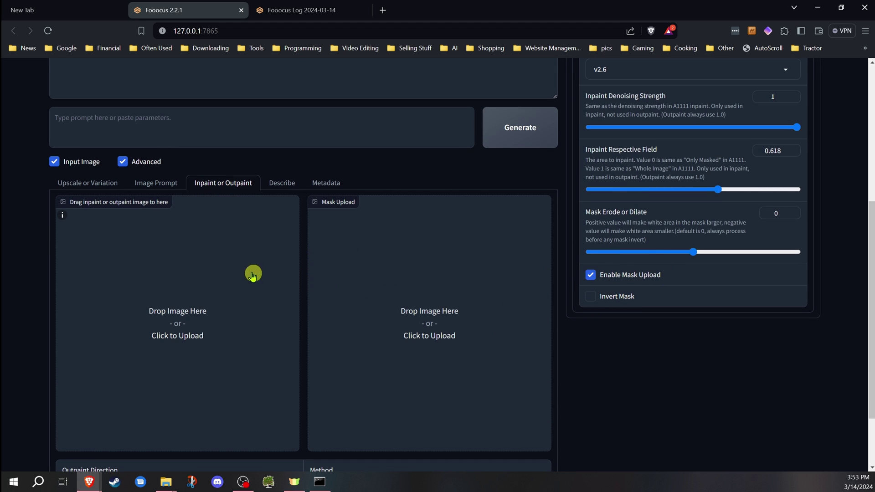
pyautogui.scroll(5, 642, 289)
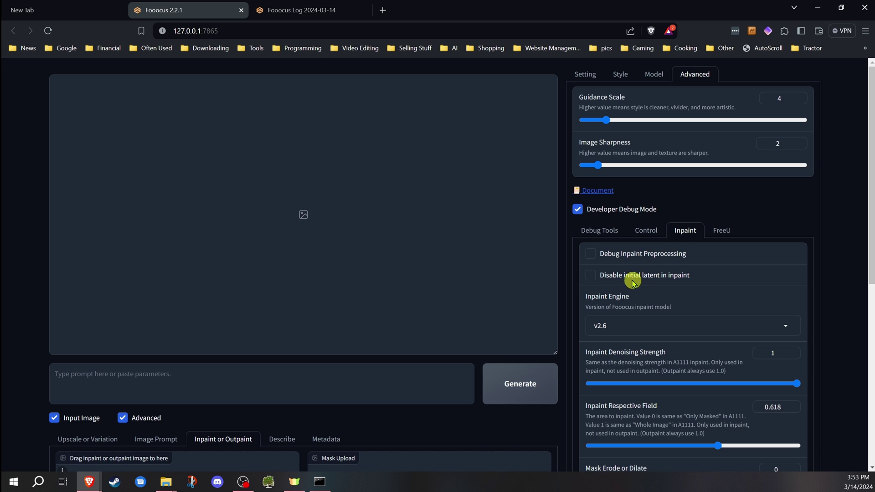
pyautogui.scroll(-4, 635, 273)
pyautogui.scroll(-1, 635, 234)
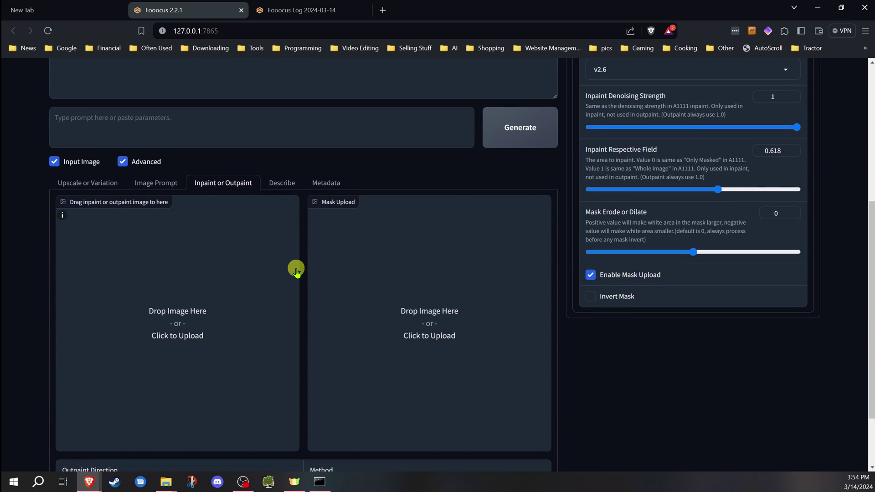
pyautogui.scroll(5, 626, 250)
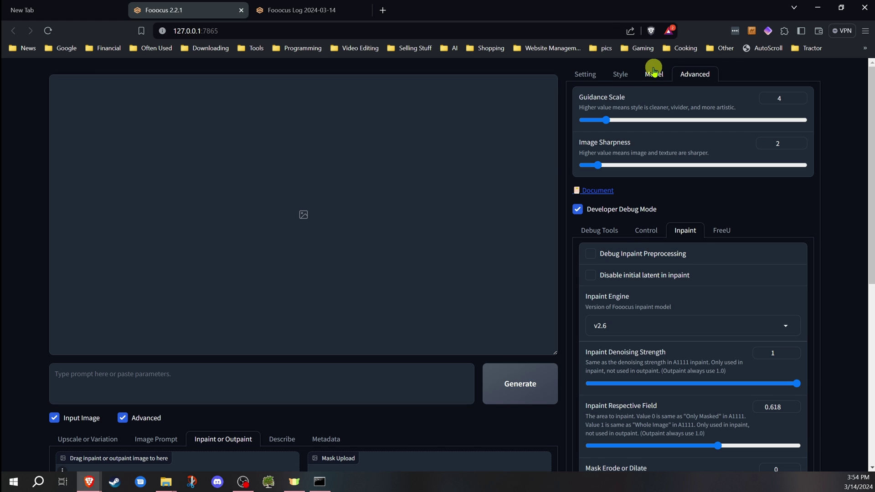
pyautogui.click(590, 76)
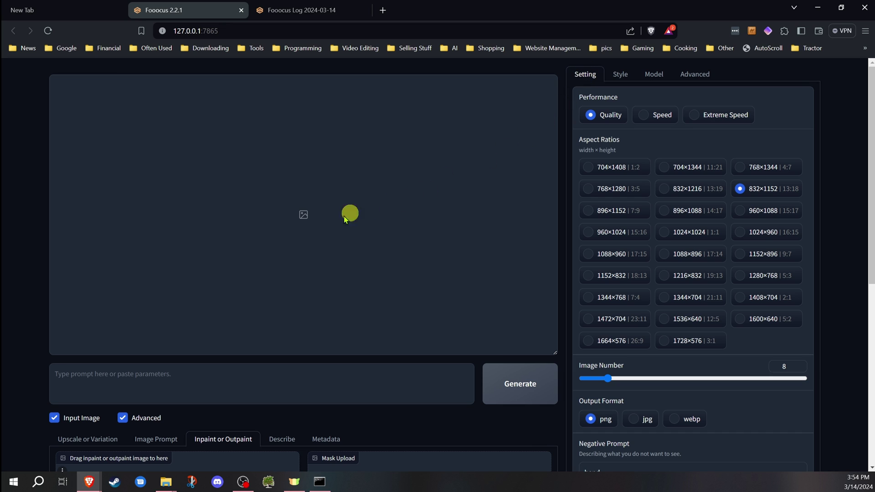
# Step: Enable a random seed, paste the woman-holding-beer prompt, and start generating
pyautogui.scroll(-5, 49, 288)
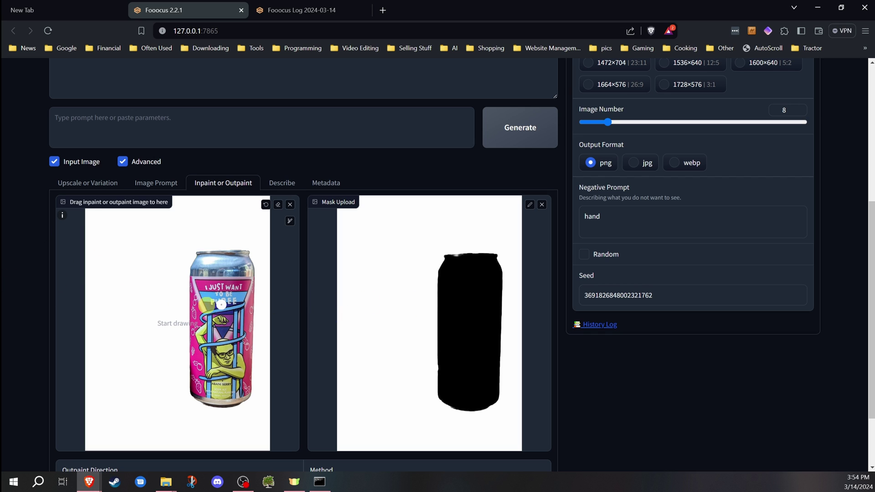
pyautogui.click(584, 305)
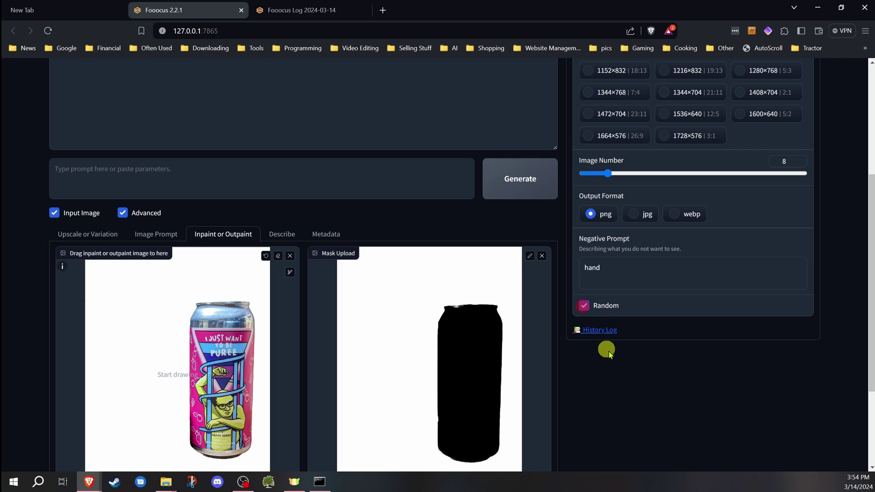
pyautogui.scroll(5, 586, 332)
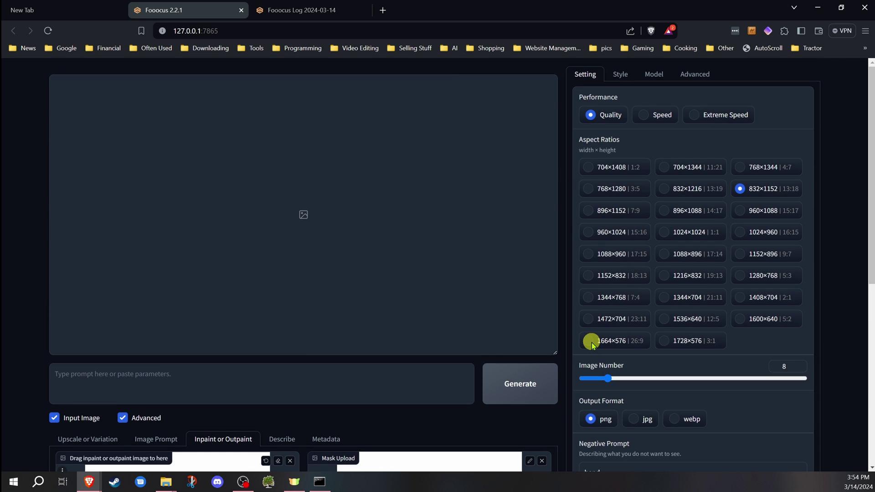
pyautogui.rightClick(168, 382)
pyautogui.click(218, 262)
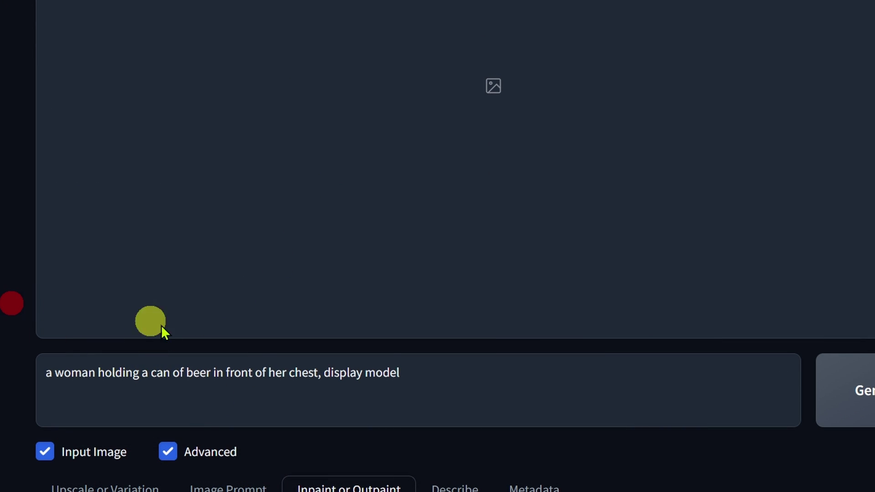
pyautogui.click(868, 391)
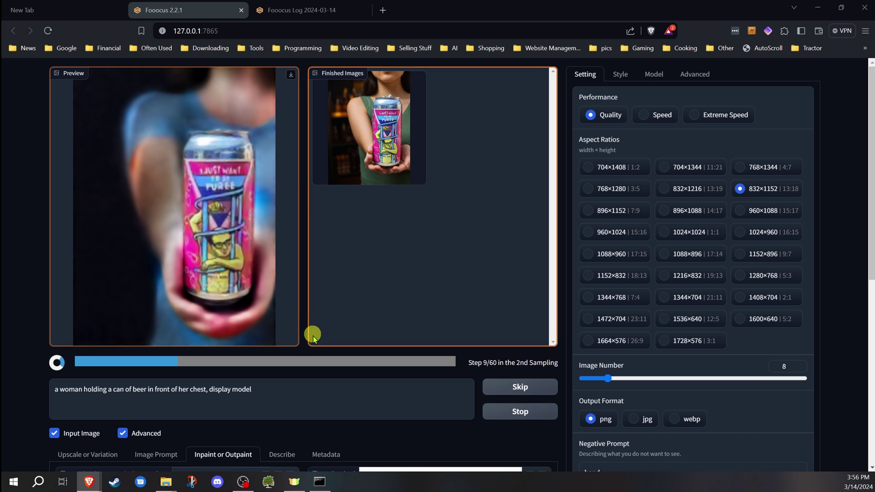
# Step: Skip two in-progress images, then stop the batch once two finished results exist
pyautogui.click(520, 387)
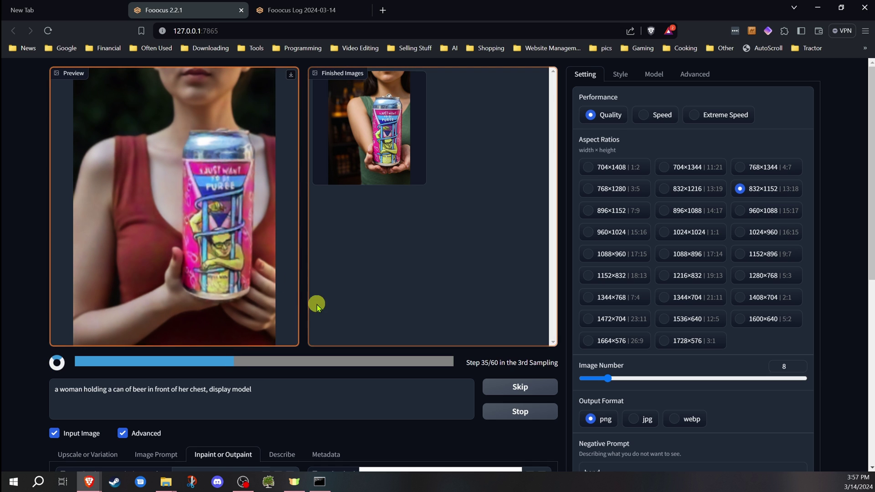
pyautogui.click(517, 385)
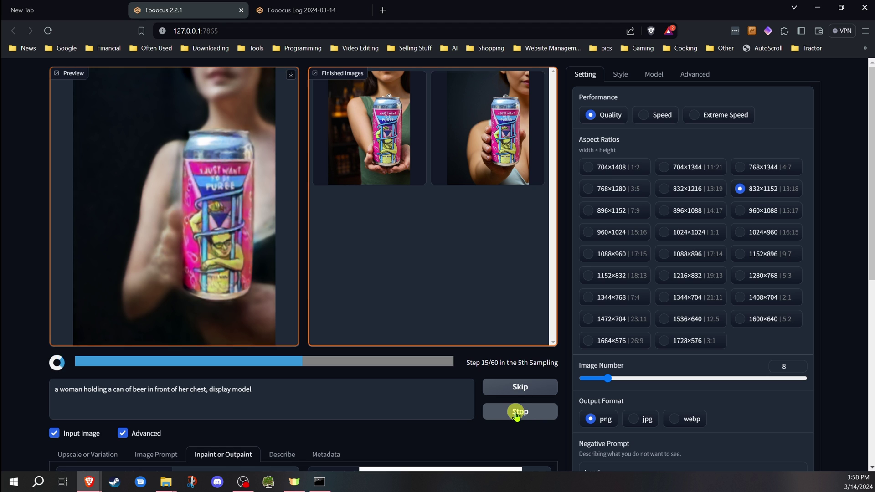
pyautogui.click(529, 410)
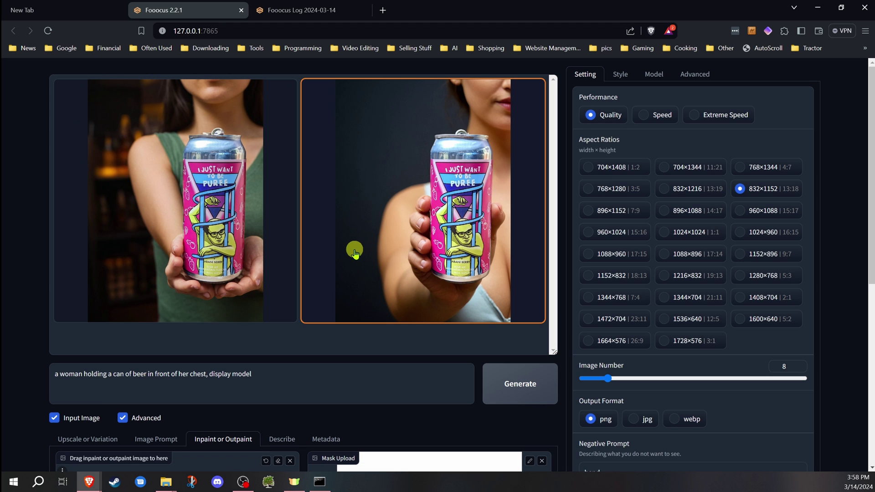
# Step: Disable Enable Mask Upload in the Inpaint settings and load the second generated can photo for outpainting
pyautogui.click(694, 74)
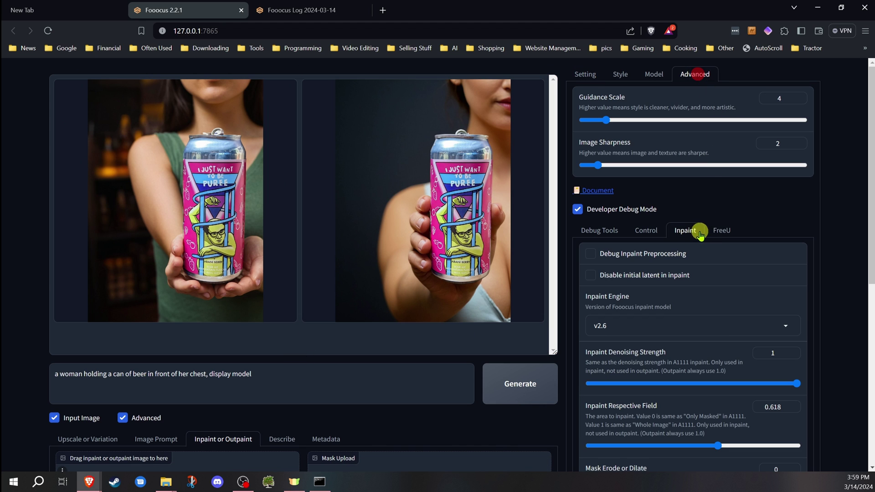
pyautogui.scroll(-5, 674, 241)
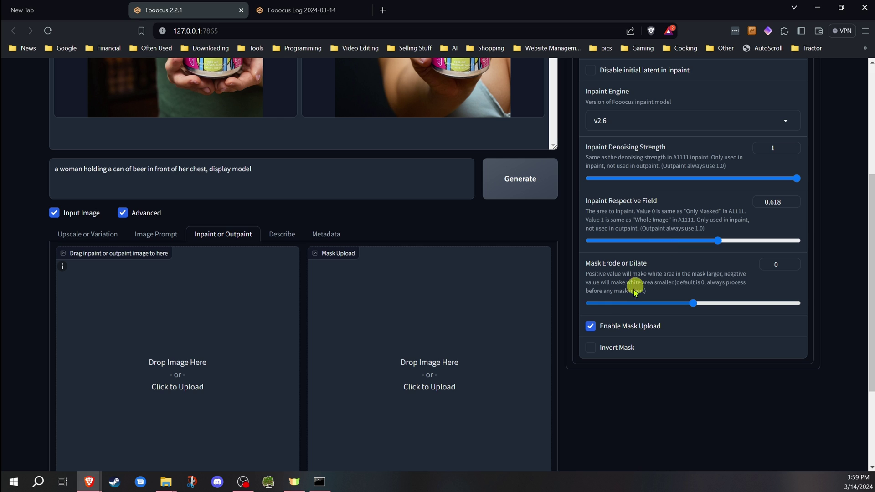
pyautogui.click(590, 326)
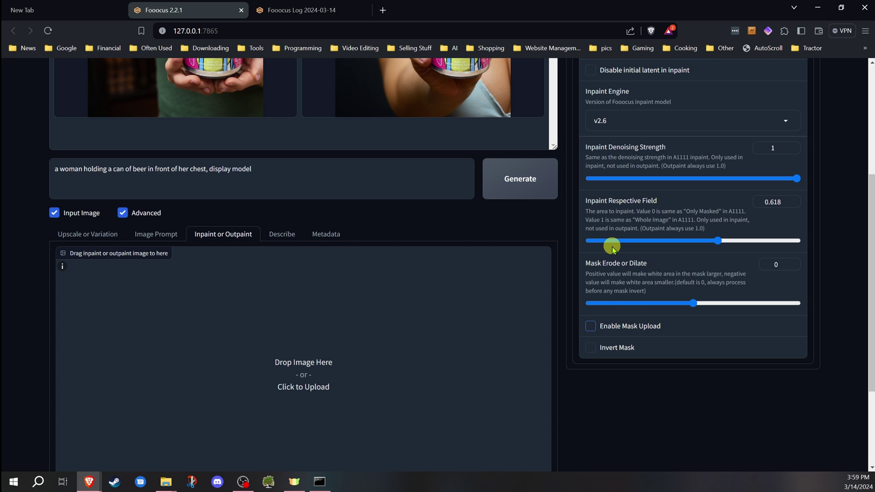
pyautogui.scroll(5, 614, 269)
pyautogui.scroll(-4, 613, 268)
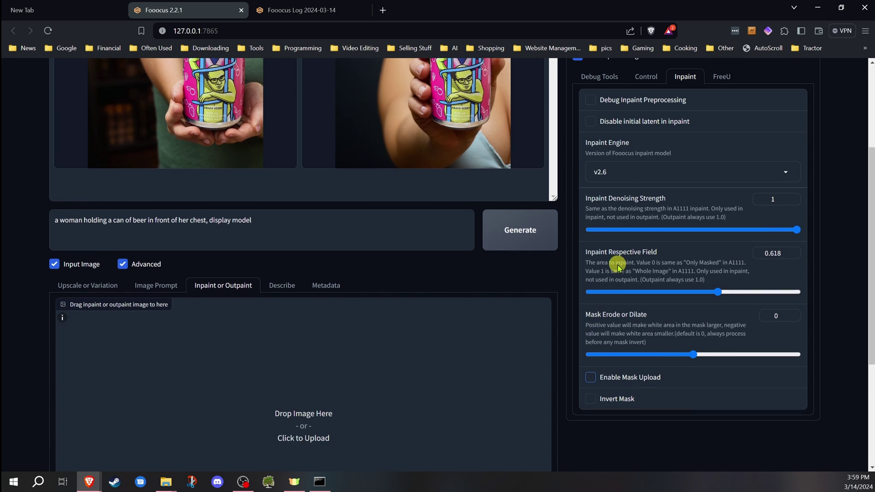
pyautogui.moveTo(383, 110); pyautogui.dragTo(282, 388)
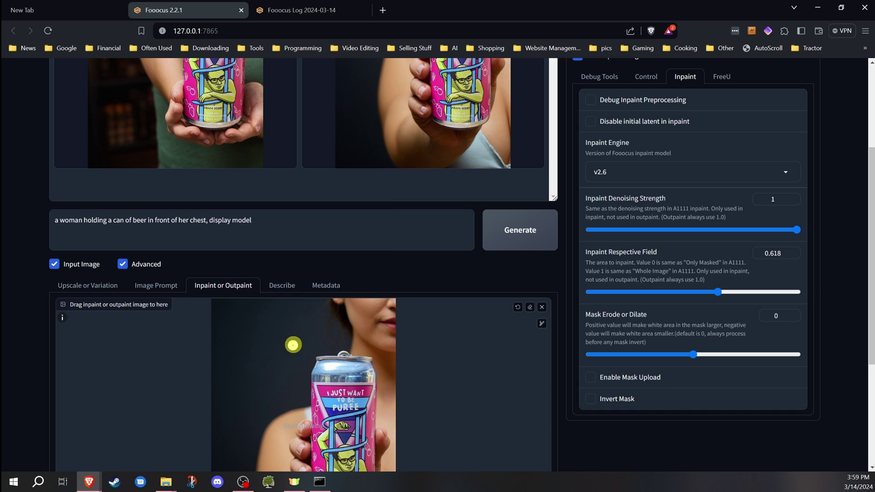
pyautogui.scroll(-3, 146, 346)
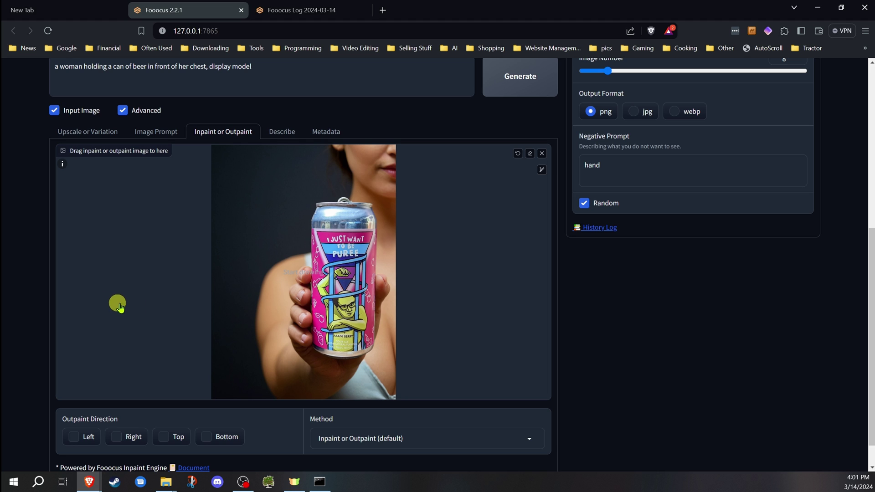
# Step: Outpaint the can photo in the Right direction and stop after the first finished result
pyautogui.click(117, 438)
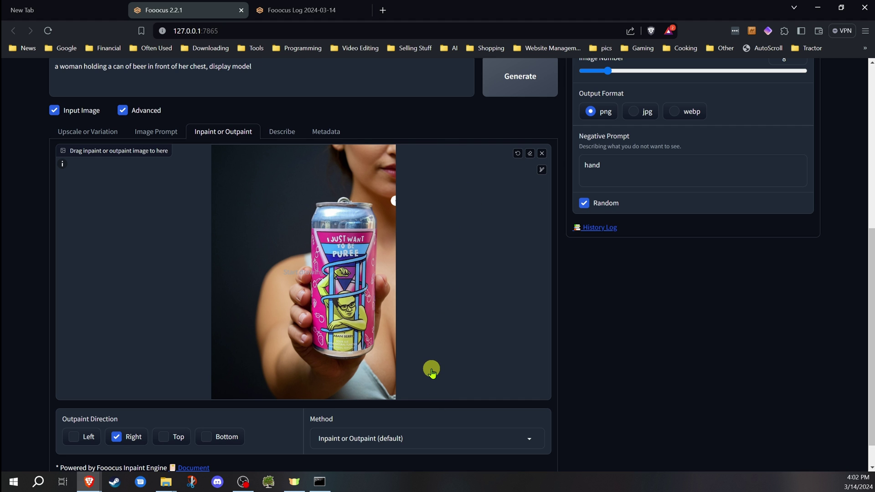
pyautogui.scroll(6, 630, 326)
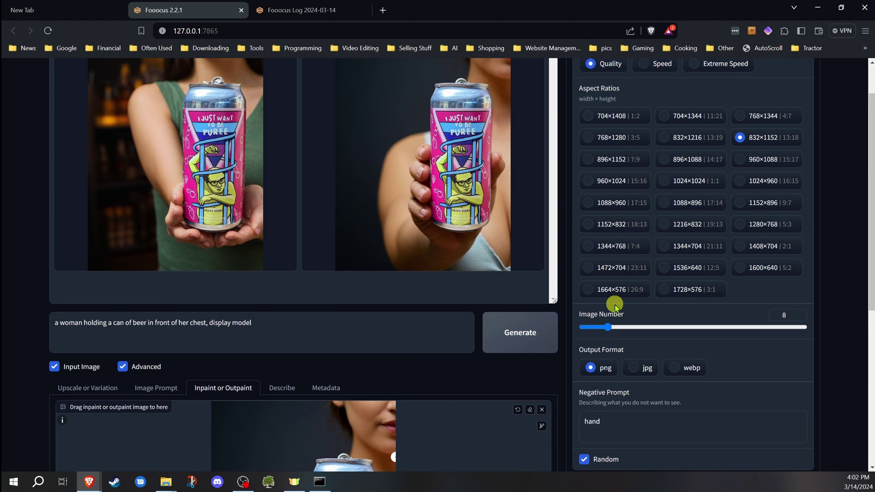
pyautogui.scroll(1, 625, 309)
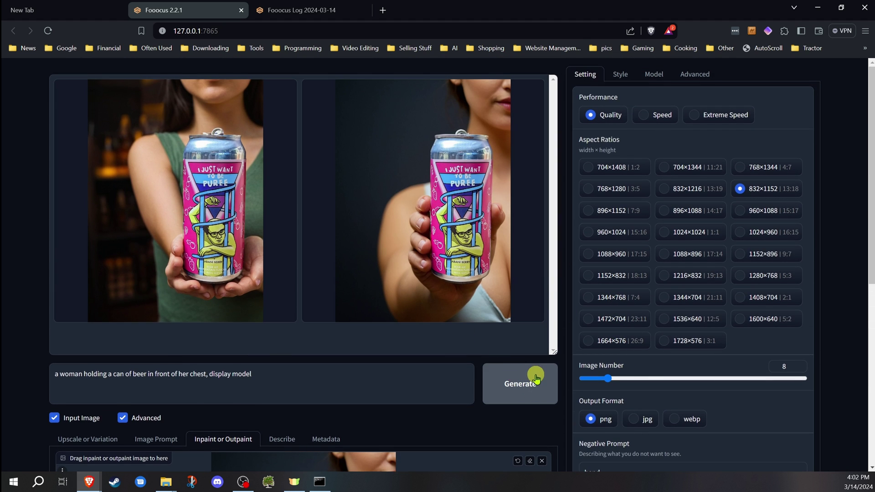
pyautogui.click(530, 378)
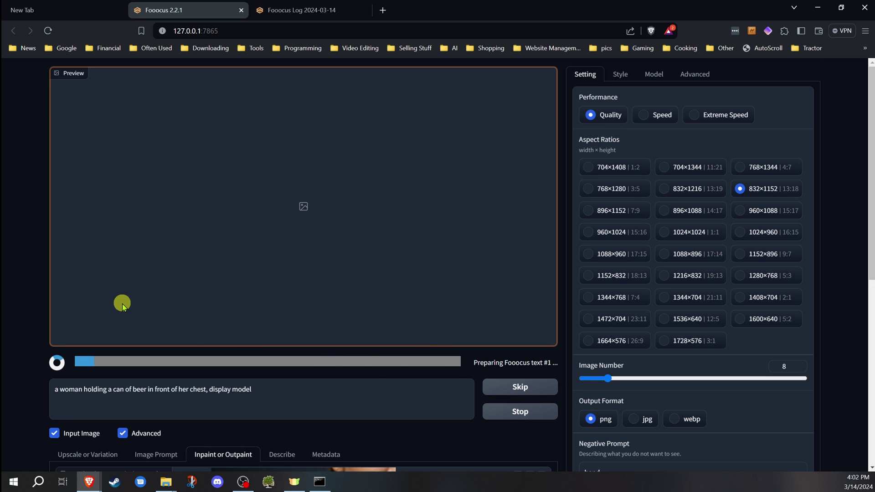
pyautogui.scroll(-6, 30, 310)
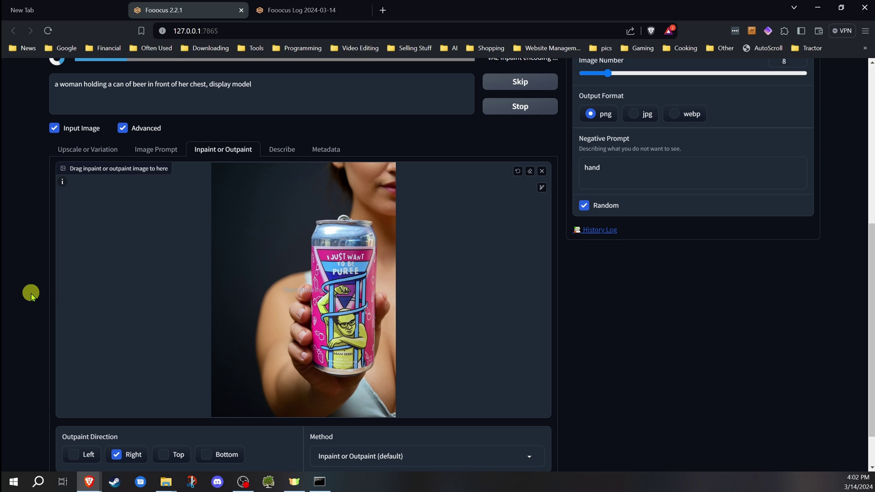
pyautogui.scroll(7, 34, 282)
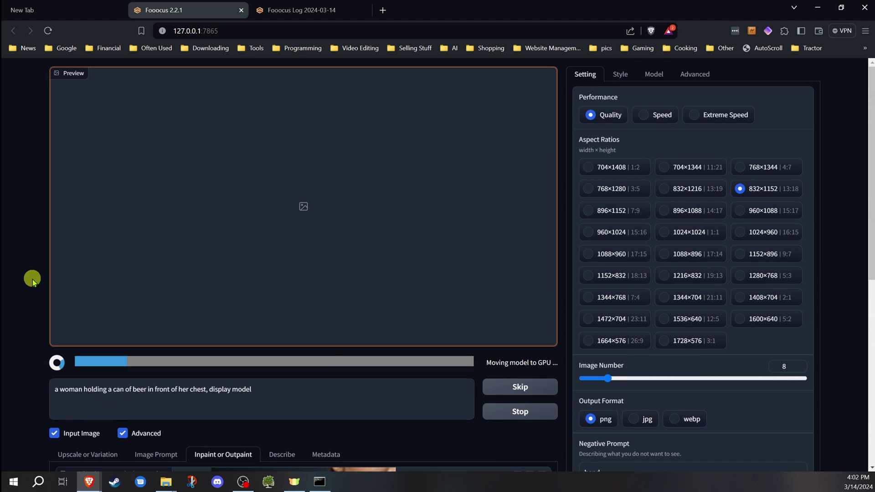
pyautogui.scroll(-6, 30, 280)
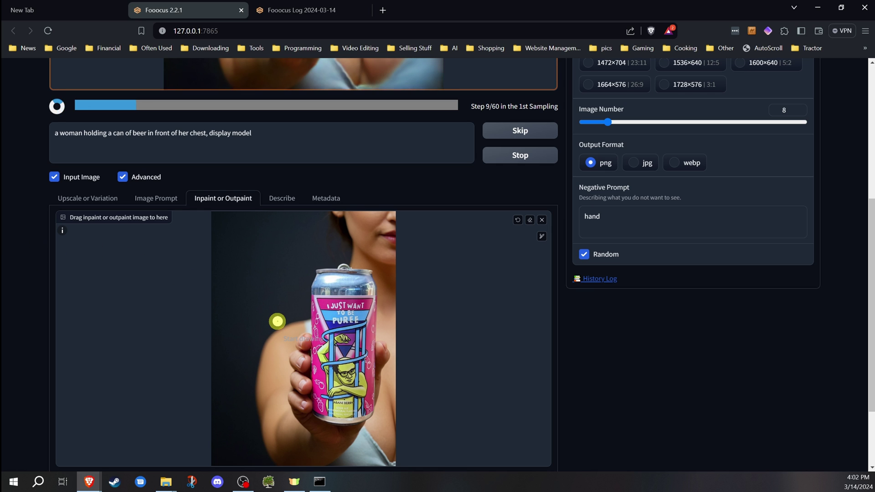
pyautogui.scroll(5, 276, 324)
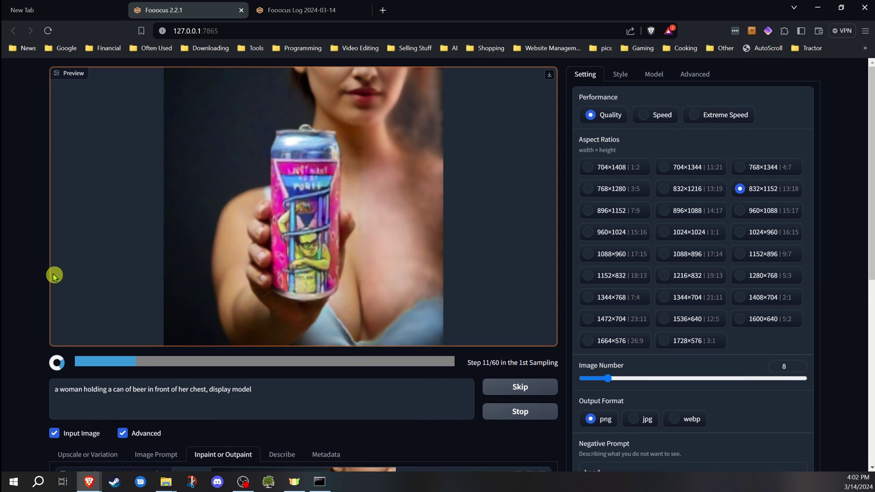
pyautogui.scroll(-5, 41, 280)
pyautogui.scroll(5, 39, 283)
pyautogui.click(520, 410)
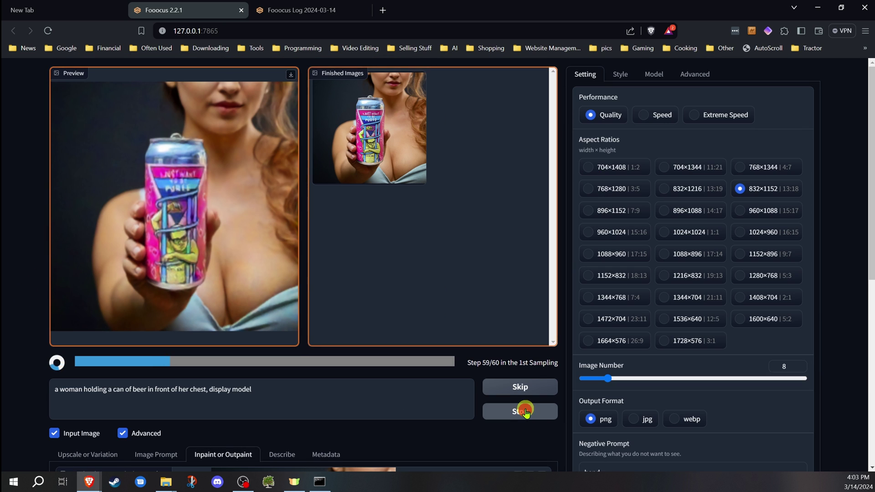
# Step: Load the widened result, switch Outpaint Direction from Right to Bottom, and generate
pyautogui.scroll(-2, 587, 327)
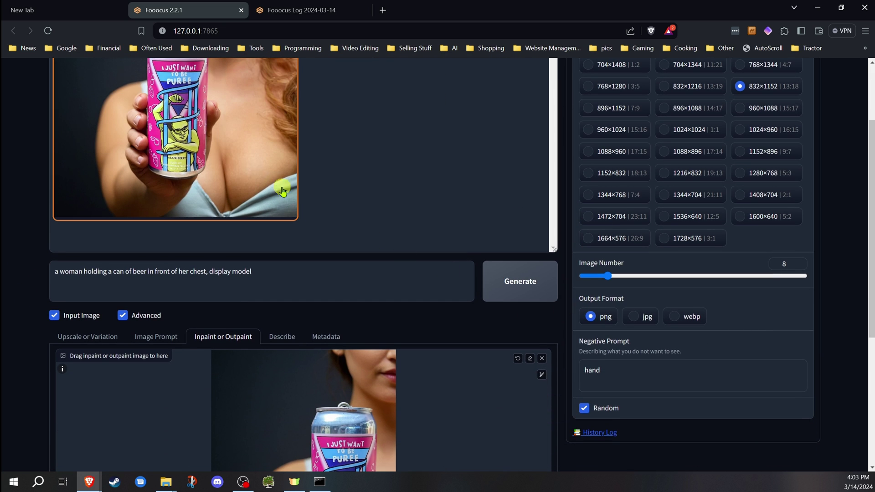
pyautogui.moveTo(226, 146); pyautogui.dragTo(328, 412)
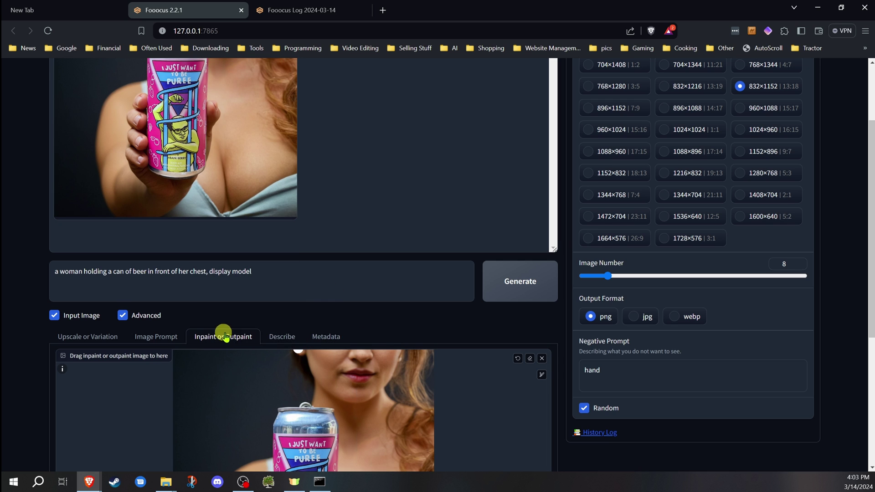
pyautogui.scroll(-3, 235, 314)
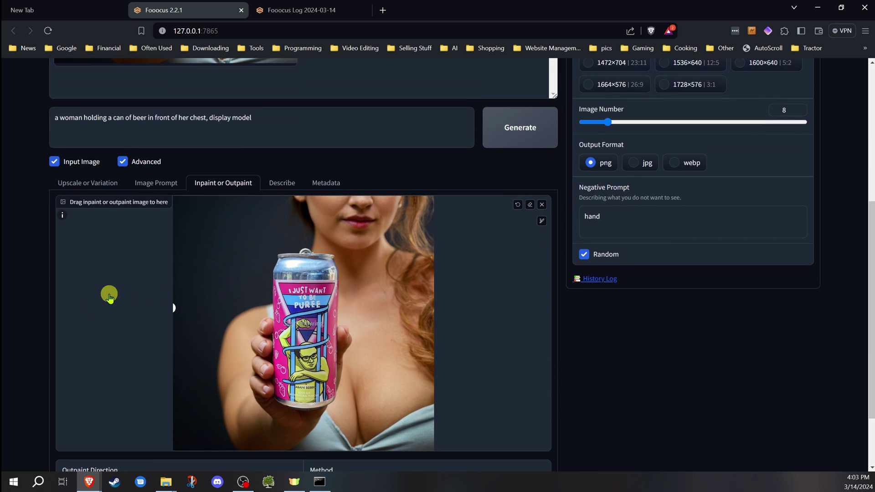
pyautogui.scroll(-2, 67, 300)
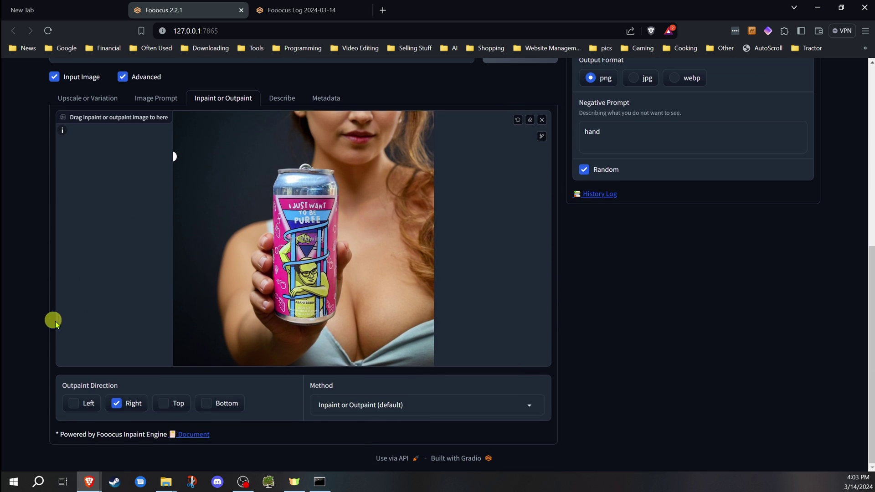
pyautogui.click(117, 404)
pyautogui.click(117, 403)
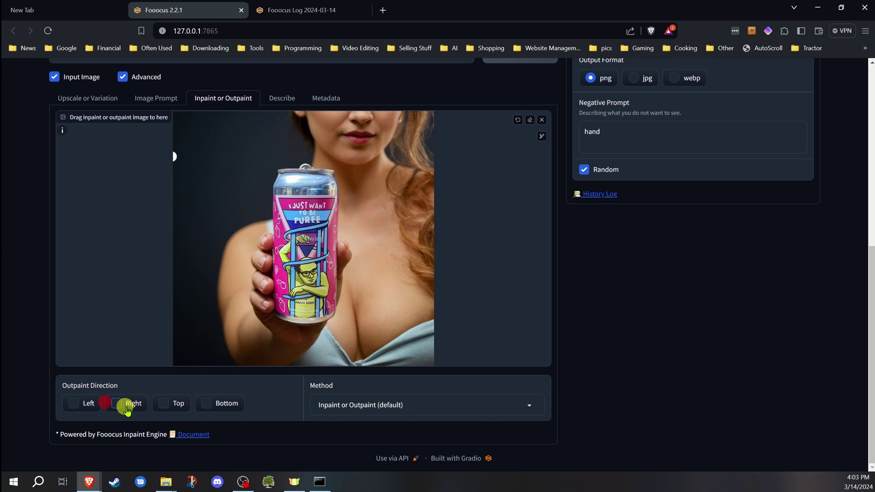
pyautogui.click(204, 402)
pyautogui.scroll(8, 587, 347)
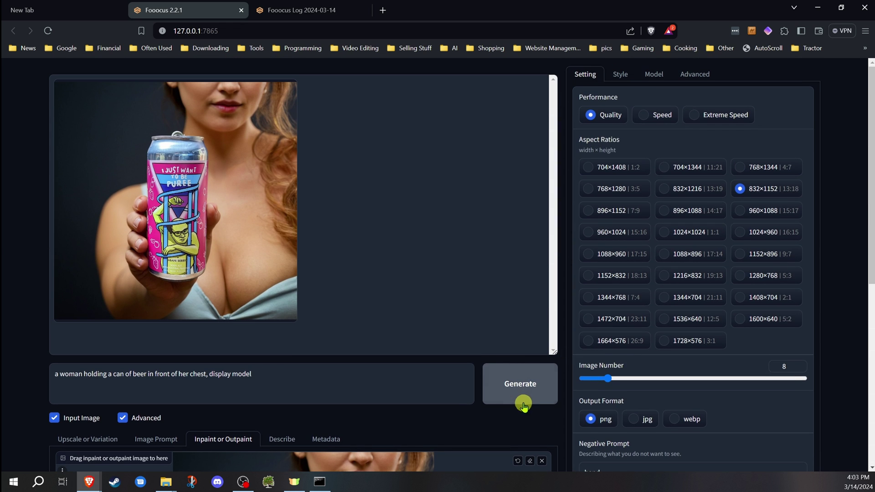
pyautogui.click(524, 404)
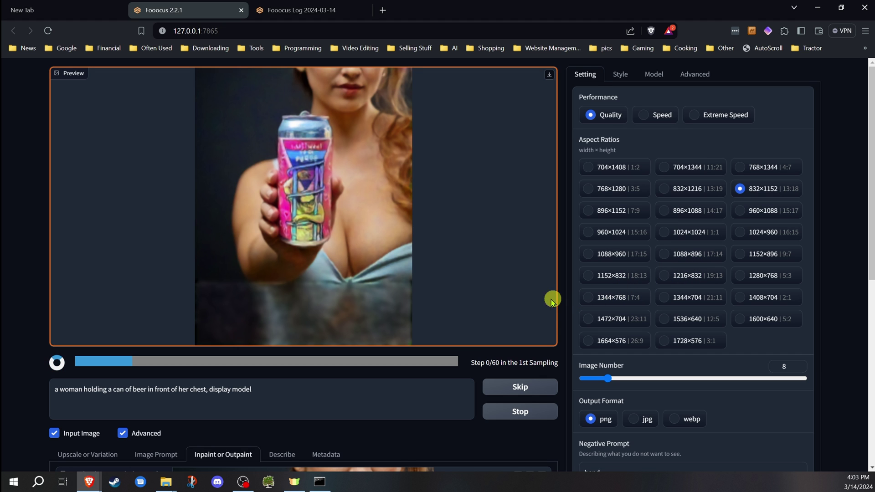
pyautogui.scroll(-7, 135, 382)
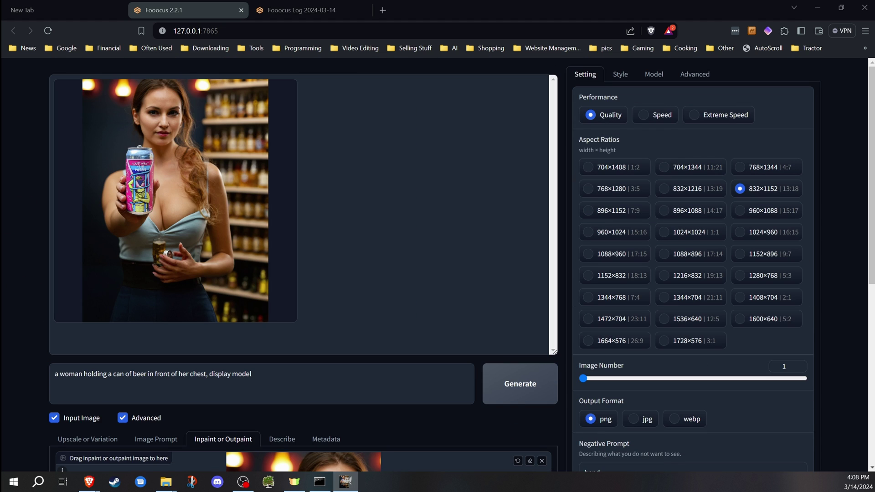
pyautogui.scroll(-6, 173, 219)
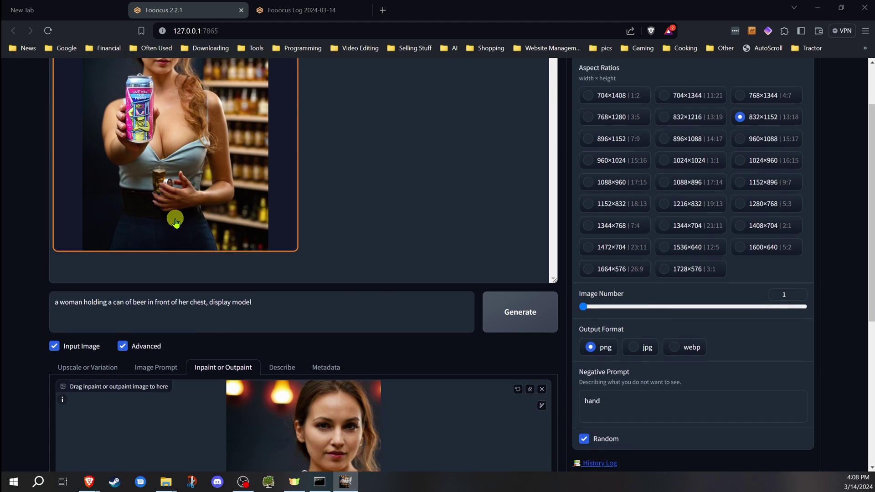
pyautogui.scroll(6, 174, 218)
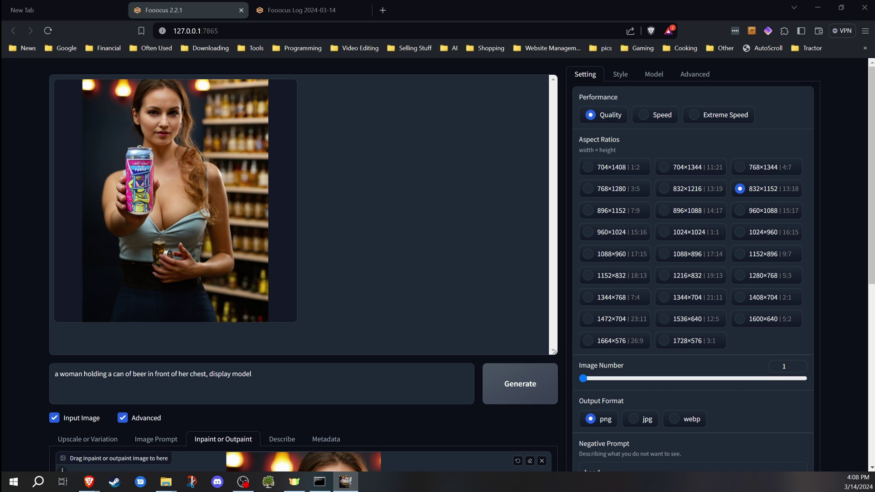
# Step: In a maximized GIMP window, scale the bar photo to 896 pixels wide
pyautogui.hotkey('alt', 'Tab')
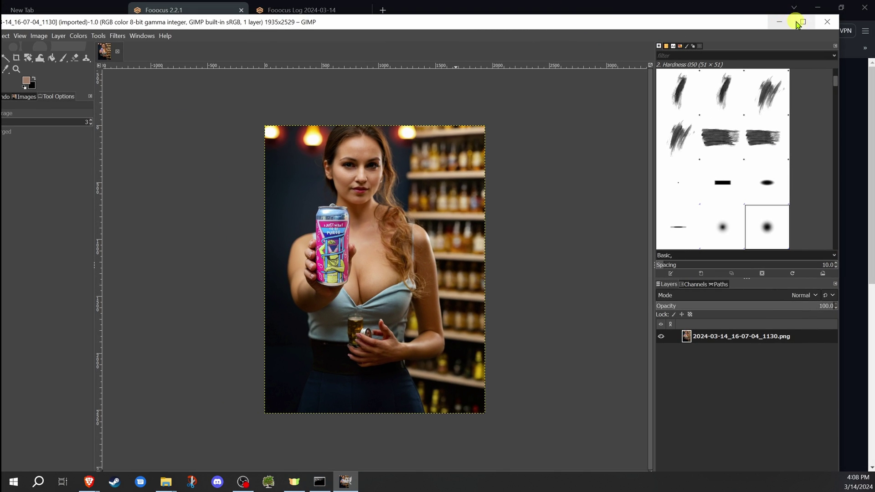
pyautogui.doubleClick(799, 22)
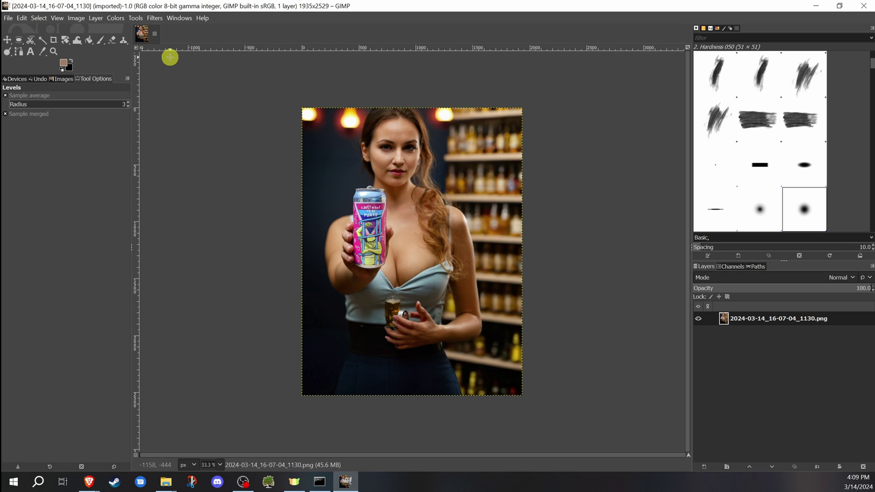
pyautogui.click(78, 19)
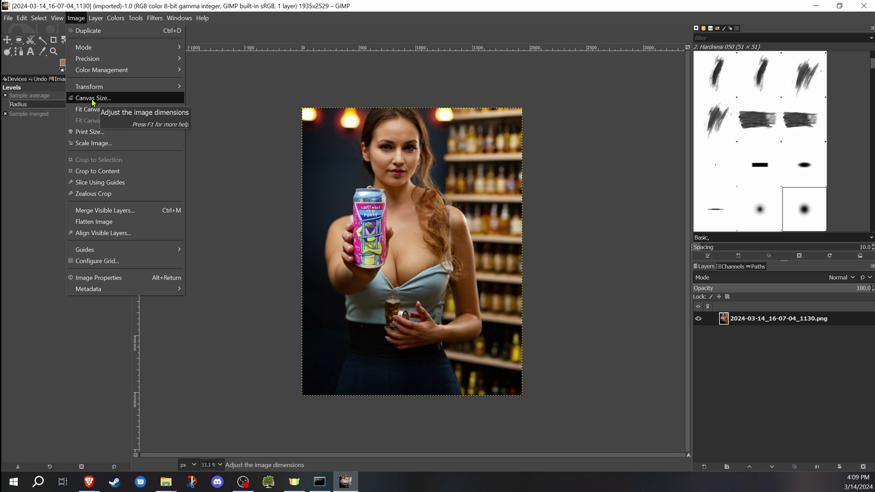
pyautogui.click(93, 143)
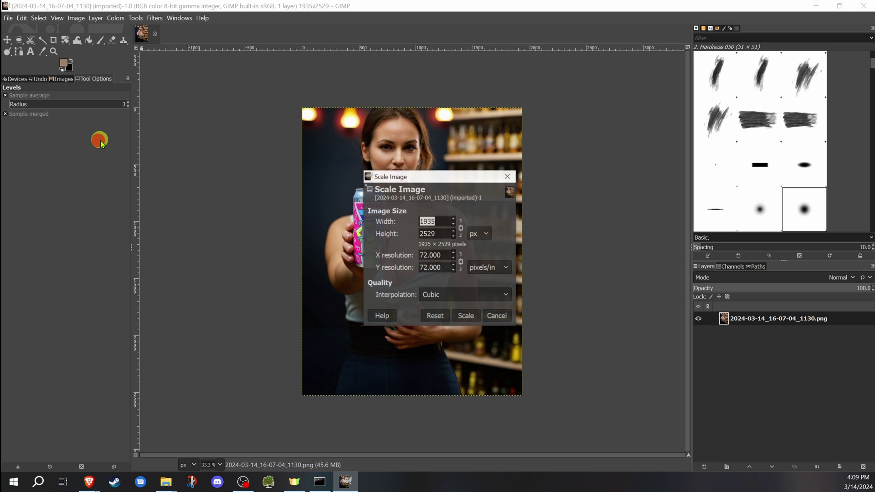
pyautogui.doubleClick(441, 220)
pyautogui.write('89')
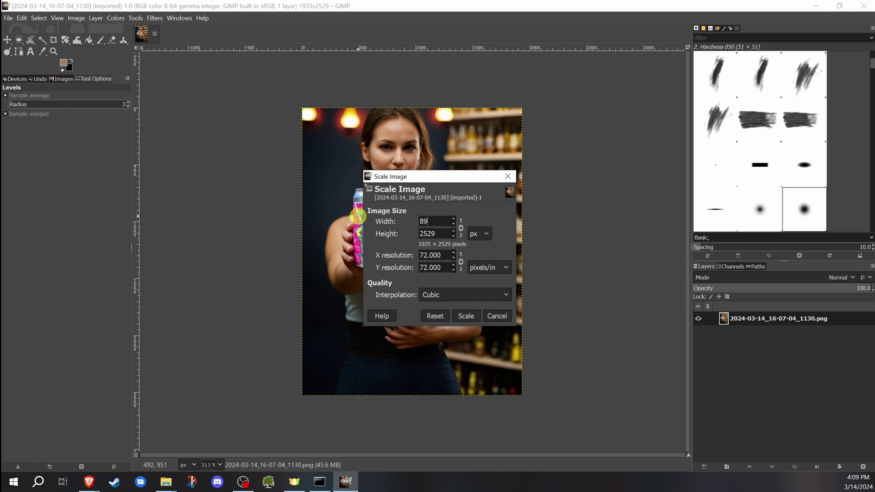
pyautogui.write('6')
pyautogui.press('Tab')
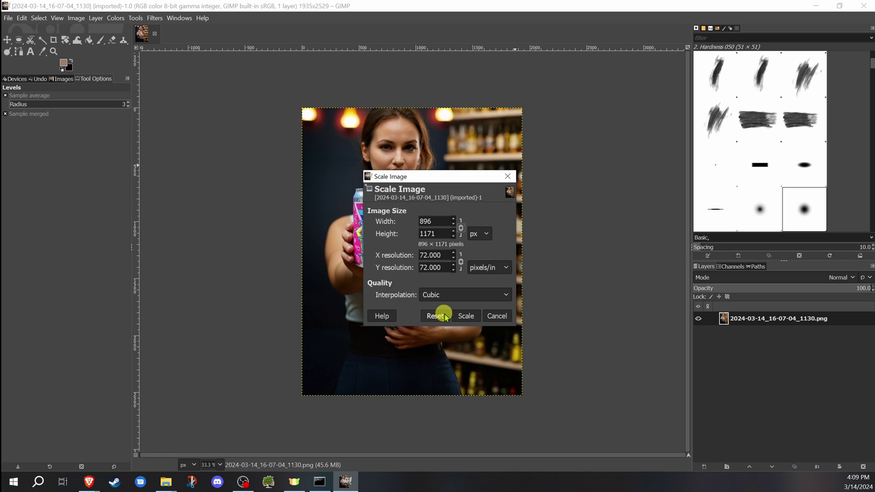
pyautogui.click(468, 316)
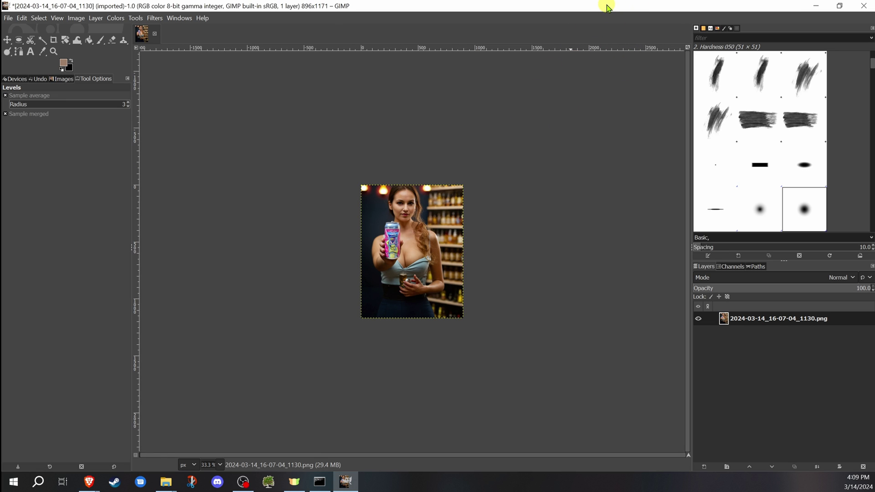
# Step: Resize the canvas to 896×1152 and overwrite the original PNG
pyautogui.click(76, 17)
pyautogui.click(99, 98)
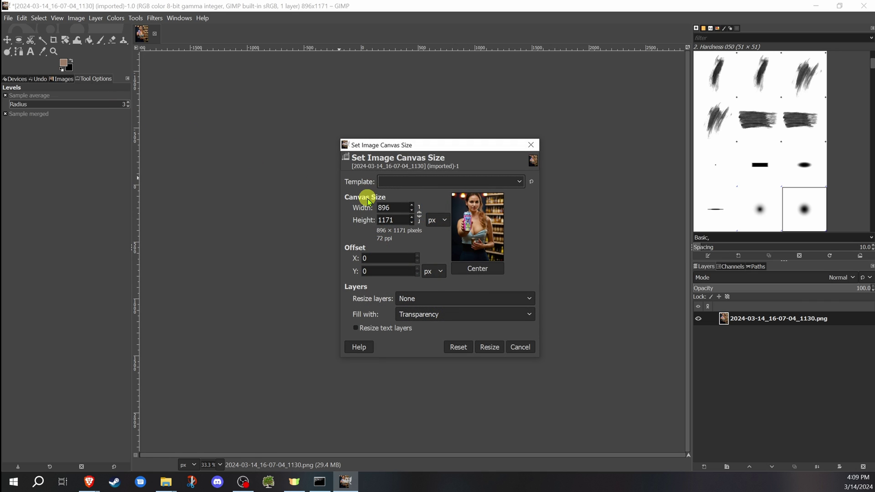
pyautogui.doubleClick(403, 220)
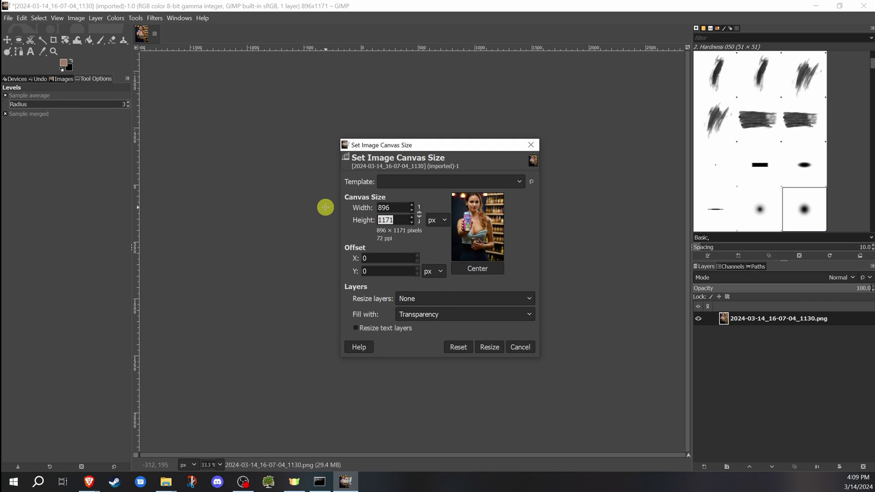
pyautogui.click(489, 346)
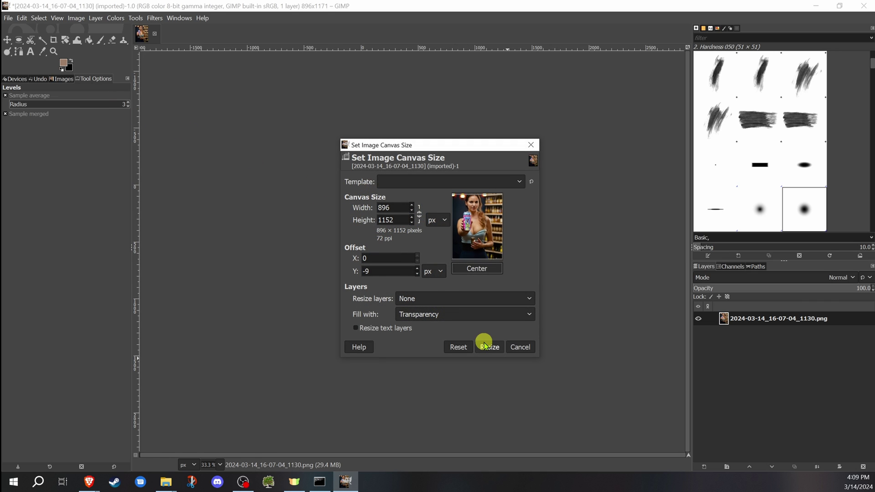
pyautogui.scroll(2, 248, 179)
pyautogui.click(8, 18)
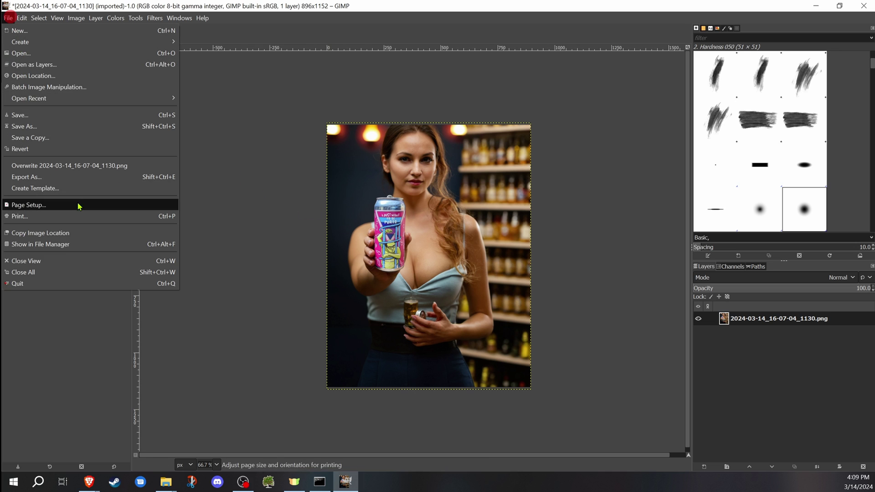
pyautogui.click(76, 169)
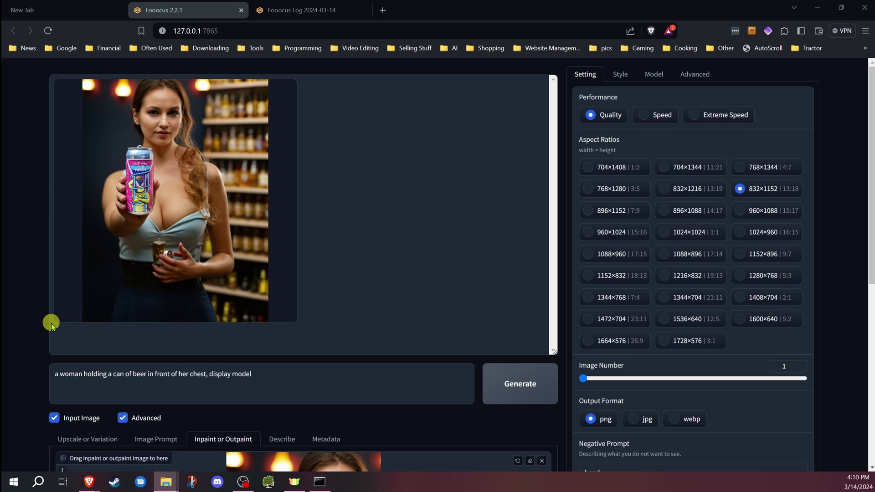
# Step: Drag the resized bar photo into the Inpaint or Outpaint panel
pyautogui.scroll(-7, 51, 323)
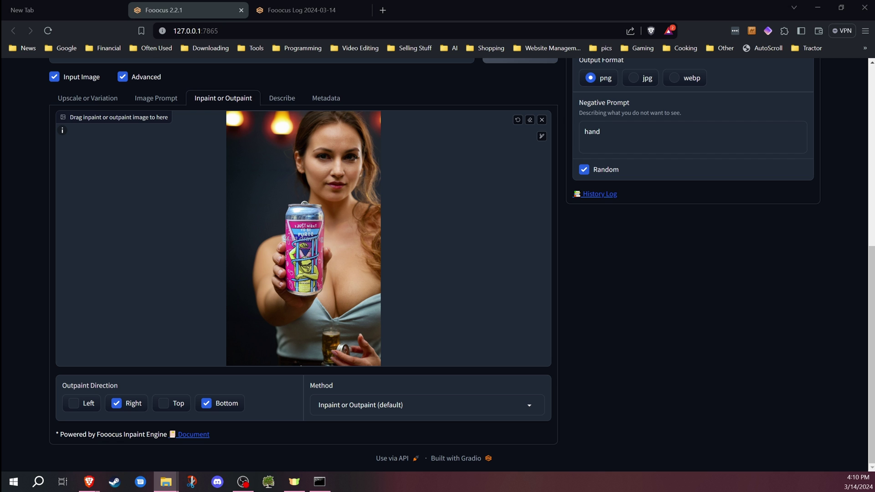
pyautogui.scroll(6, 280, 280)
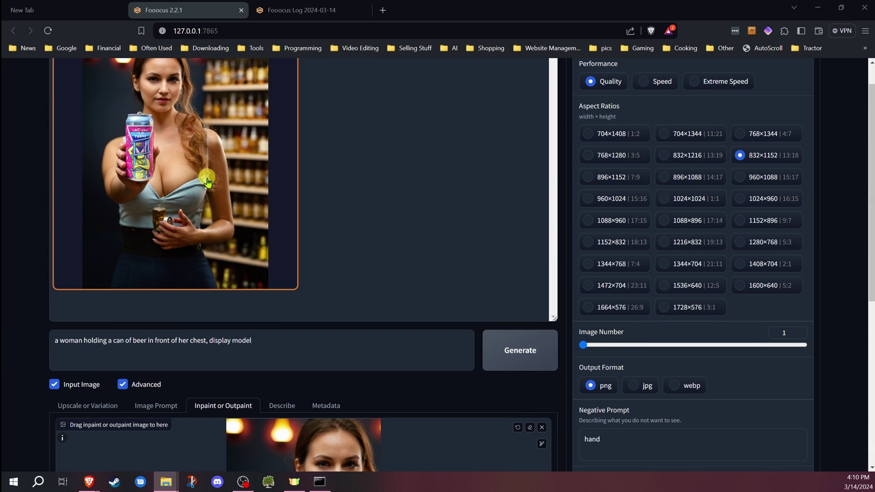
pyautogui.scroll(-4, 257, 269)
pyautogui.scroll(2, 256, 249)
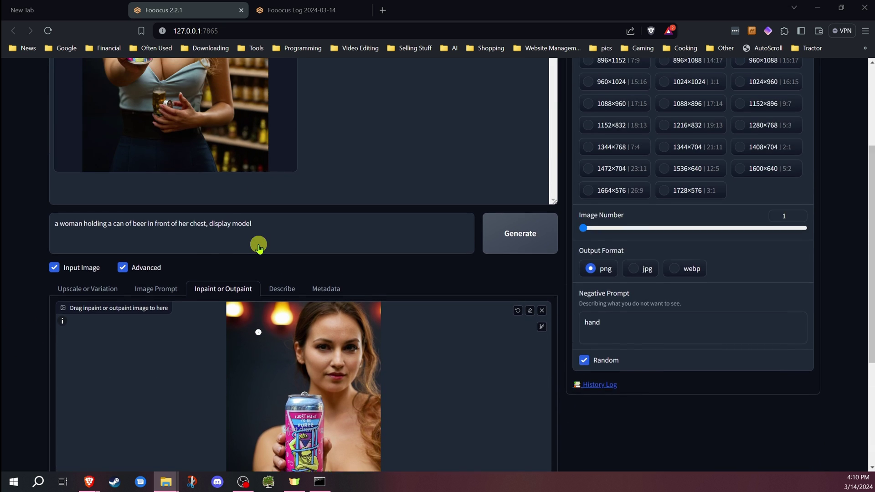
pyautogui.scroll(-2, 258, 244)
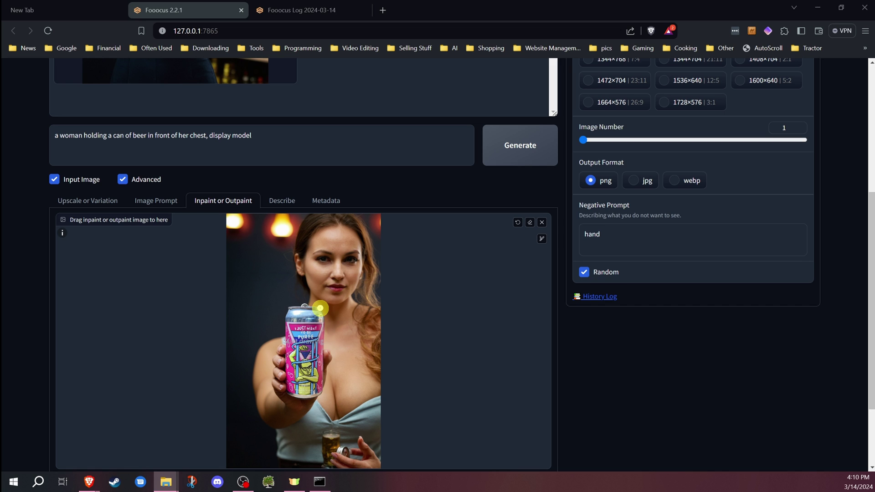
pyautogui.moveTo(321, 307); pyautogui.dragTo(340, 315)
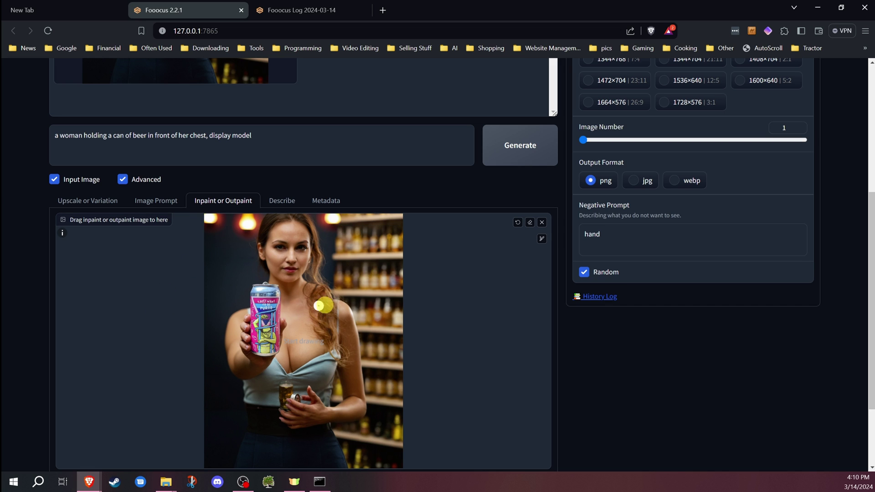
# Step: Choose the 896×1152 aspect ratio and set Image Number to 10
pyautogui.scroll(4, 624, 257)
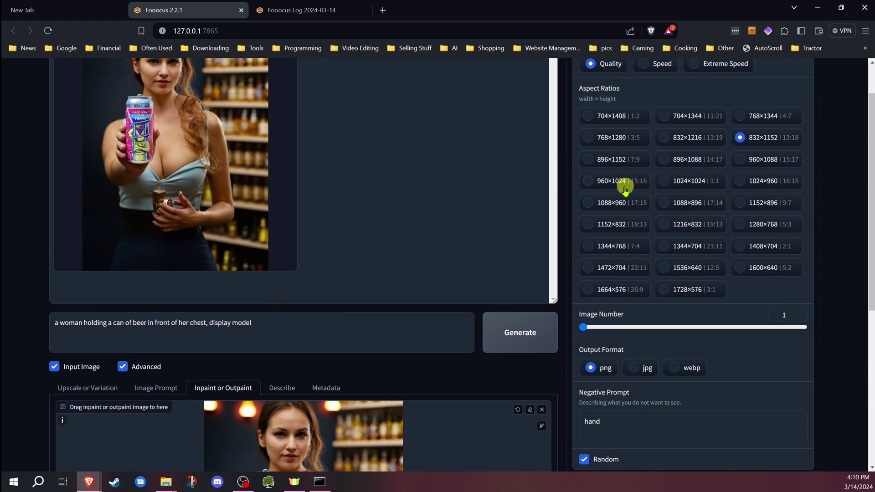
pyautogui.click(613, 161)
pyautogui.scroll(-4, 642, 276)
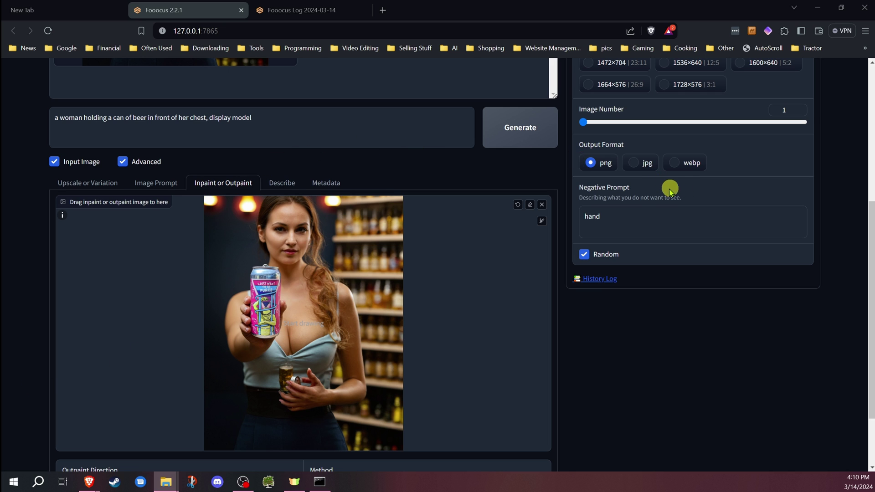
pyautogui.scroll(3, 657, 189)
pyautogui.scroll(1, 661, 199)
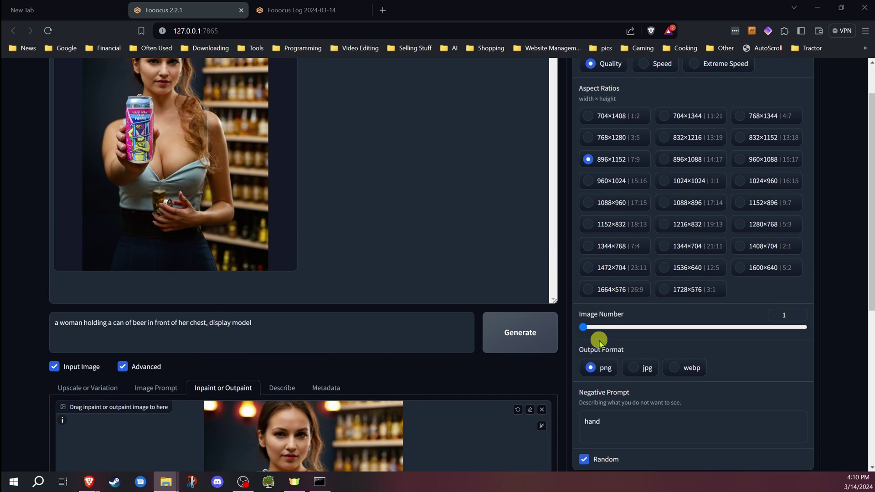
pyautogui.moveTo(582, 327); pyautogui.dragTo(614, 326)
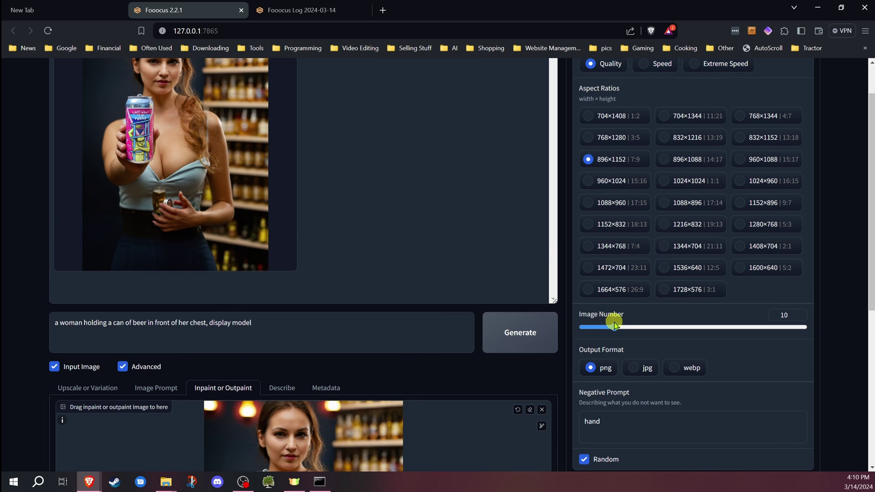
pyautogui.scroll(2, 568, 196)
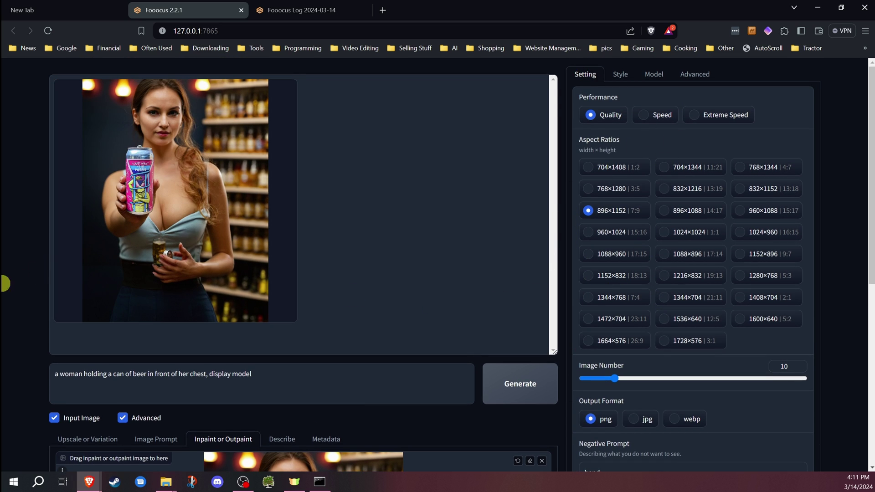
pyautogui.scroll(-5, 30, 343)
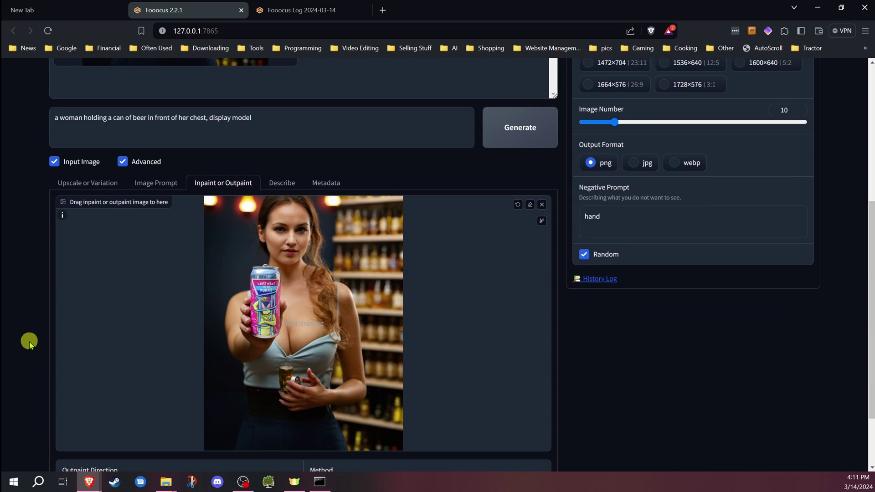
# Step: Mask the woman around the can with a larger brush, edit the prompt, and generate
pyautogui.click(542, 221)
pyautogui.click(501, 221)
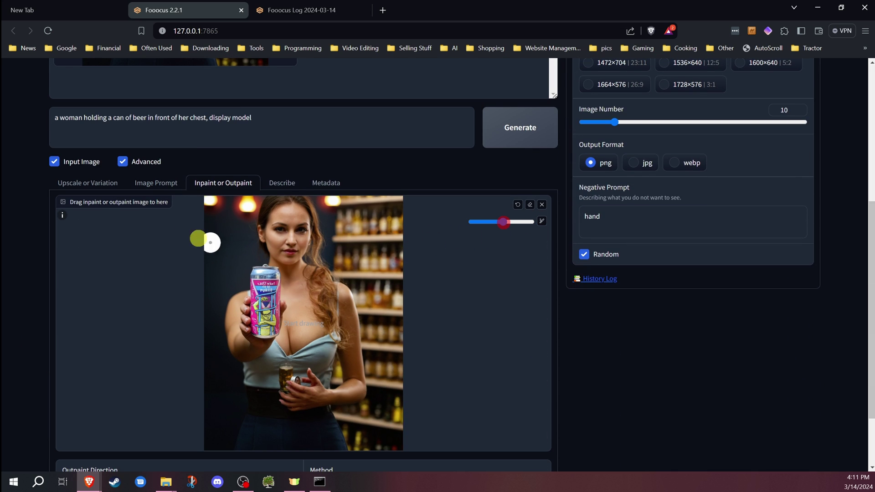
pyautogui.scroll(2, 178, 237)
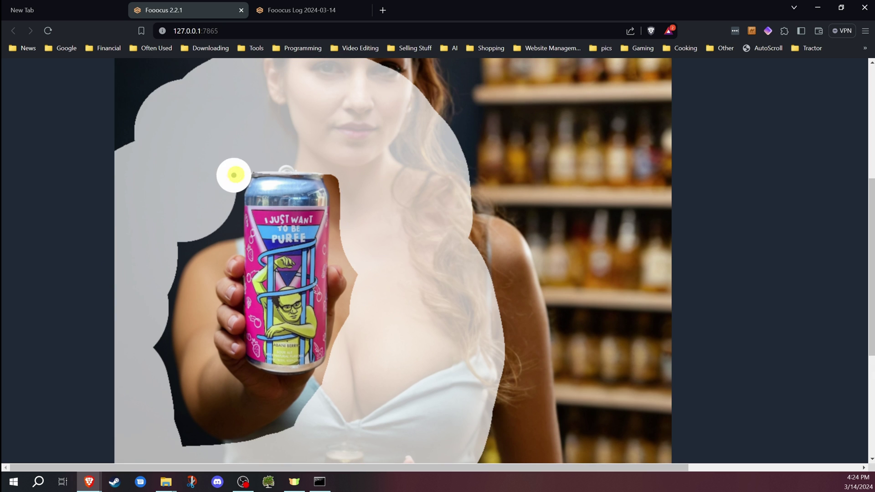
pyautogui.press('r')
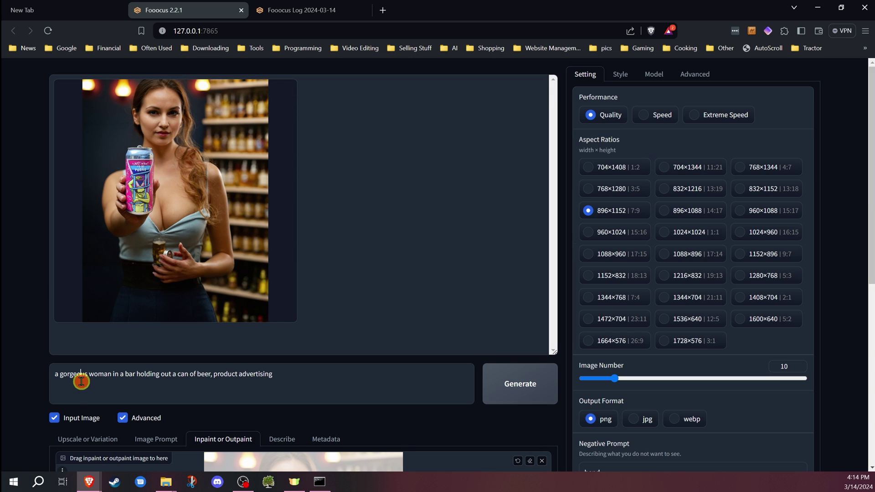
pyautogui.click(288, 374)
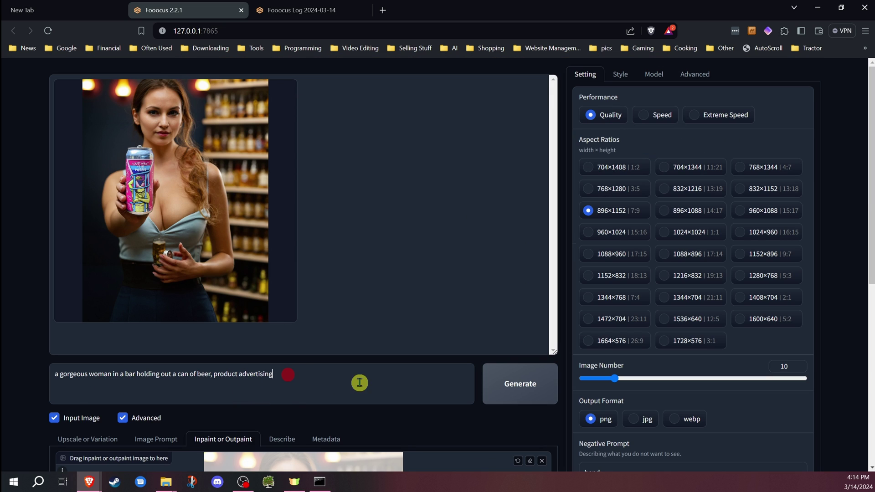
pyautogui.click(517, 386)
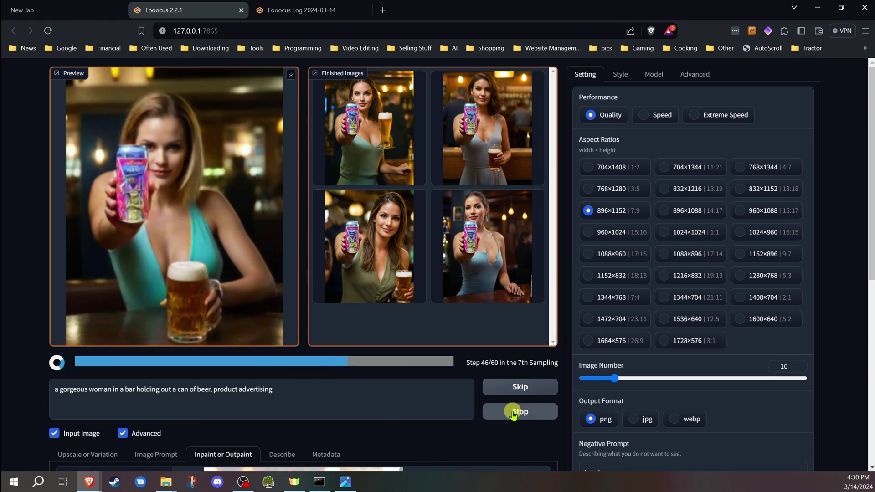